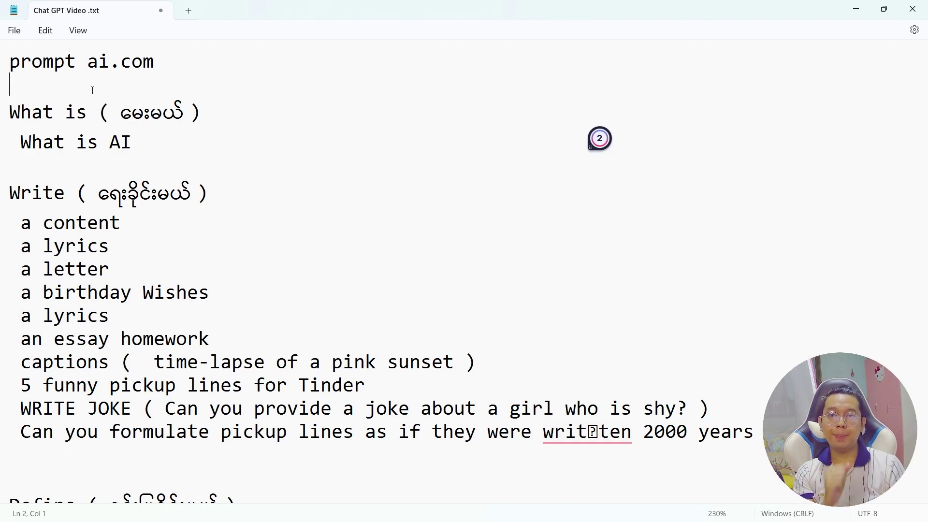
# - Review the "What is" and "Write" prompt examples in the notes, highlighting the letter, lyrics, essay homework and captions entries
pyautogui.doubleClick(52, 115)
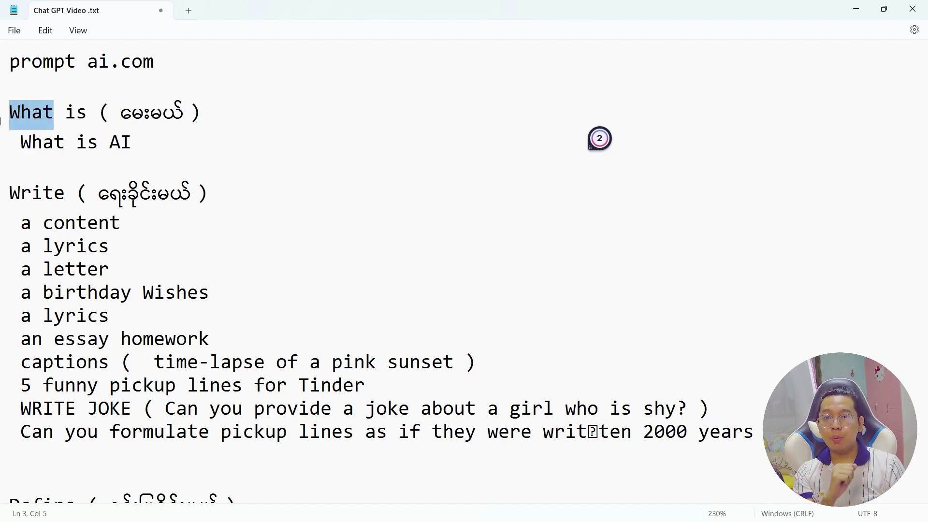
pyautogui.doubleClick(91, 145)
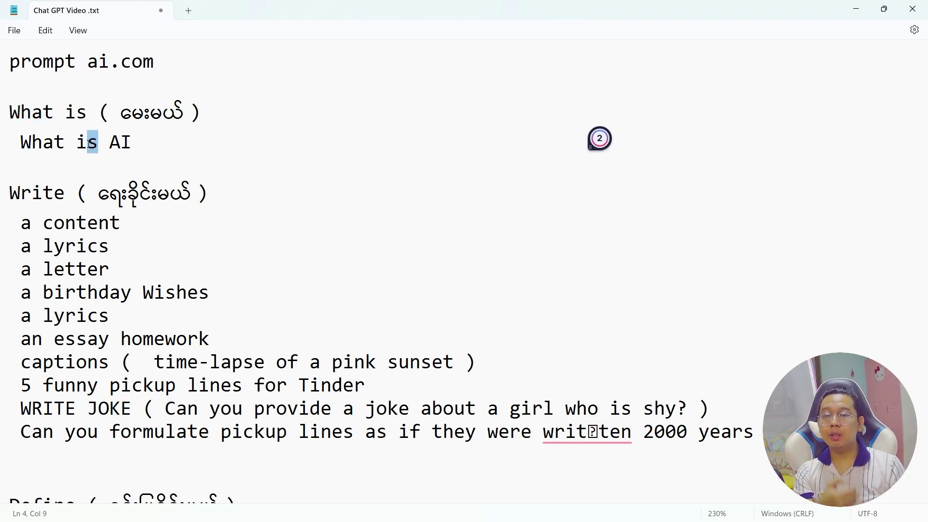
pyautogui.moveTo(92, 145); pyautogui.dragTo(21, 143)
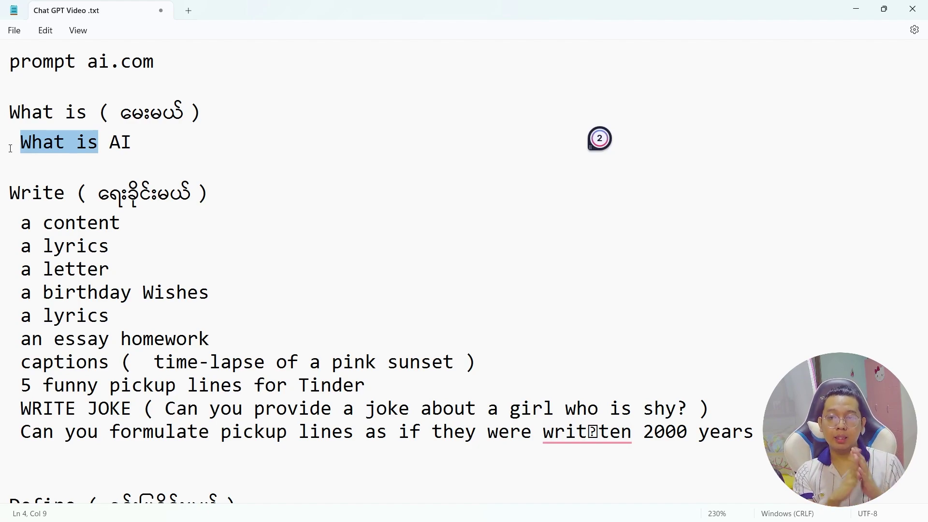
pyautogui.doubleClick(58, 193)
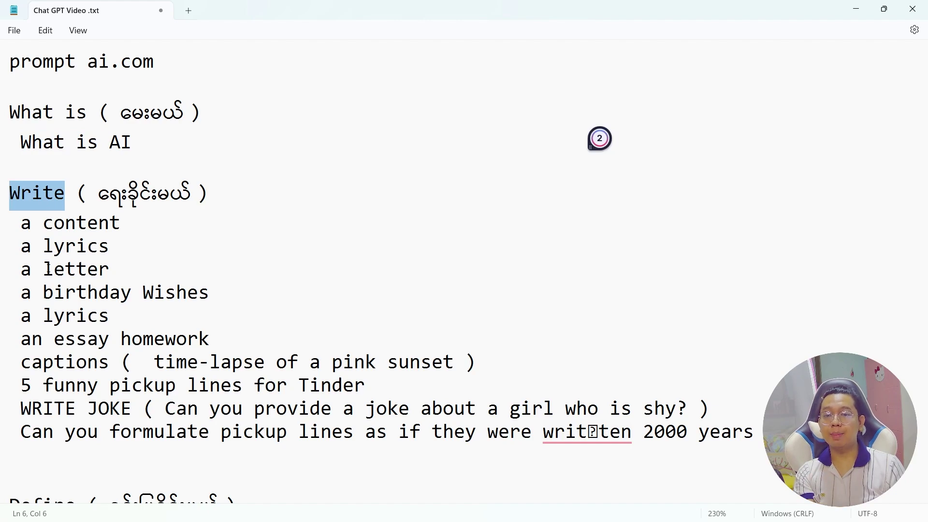
pyautogui.doubleClick(200, 265)
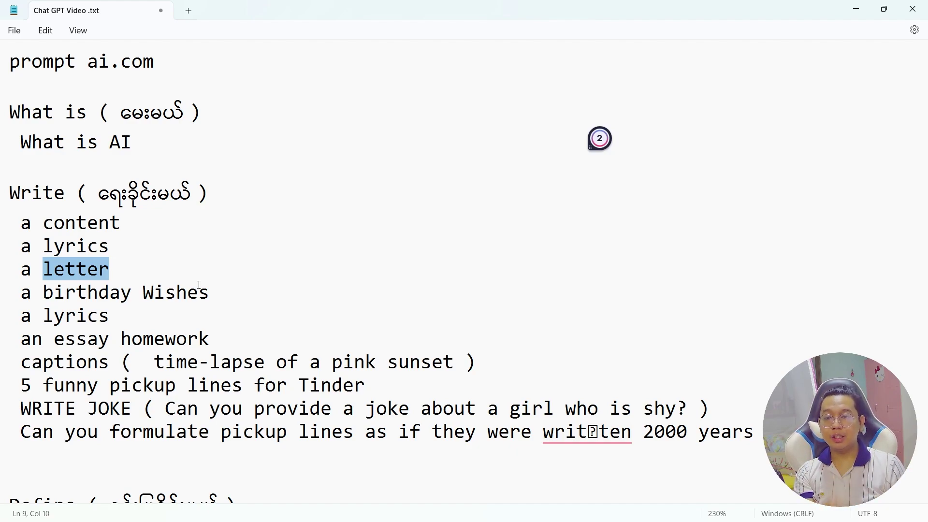
pyautogui.moveTo(128, 317); pyautogui.dragTo(48, 325)
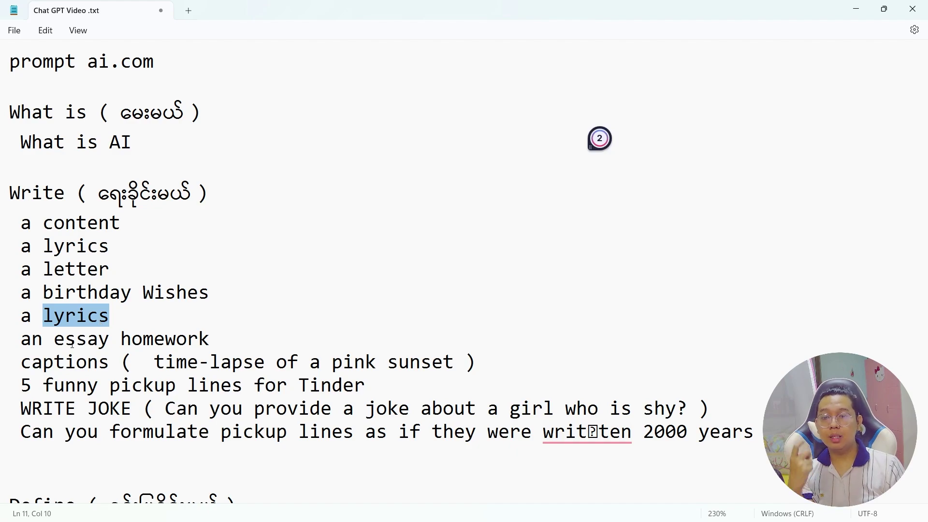
pyautogui.moveTo(56, 344); pyautogui.dragTo(232, 345)
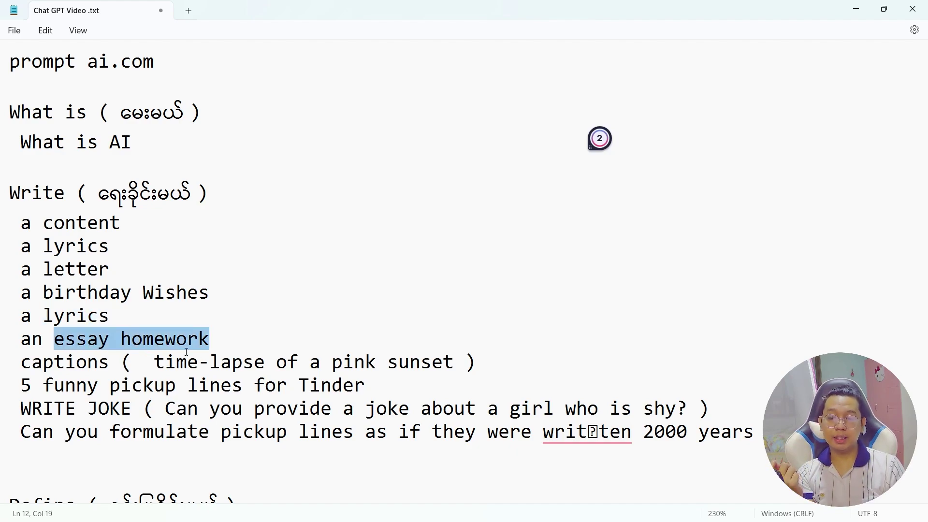
pyautogui.moveTo(120, 367); pyautogui.dragTo(42, 367)
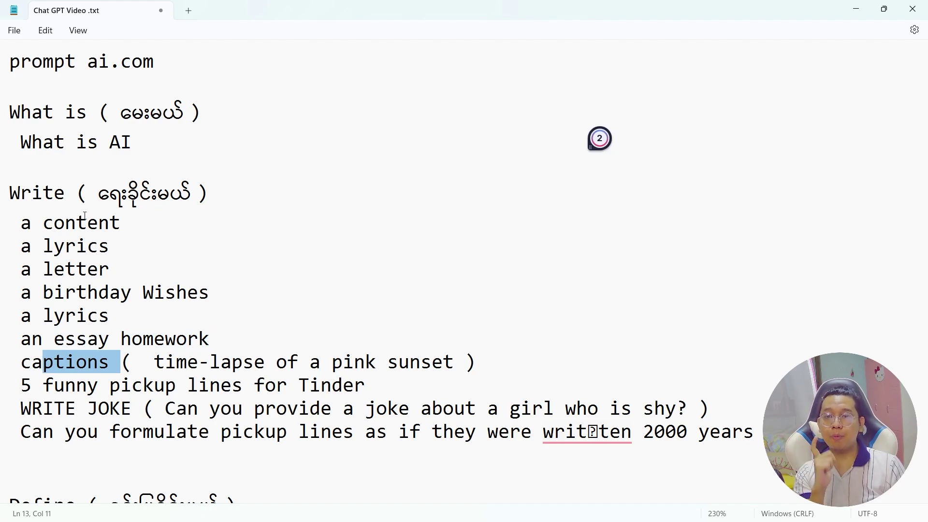
# - Look through the remaining prompt categories in the notes: Define, List, Code, Act, VIDEO SCRIPTS and CREATE MEAL PLAN
pyautogui.scroll(-2, 75, 174)
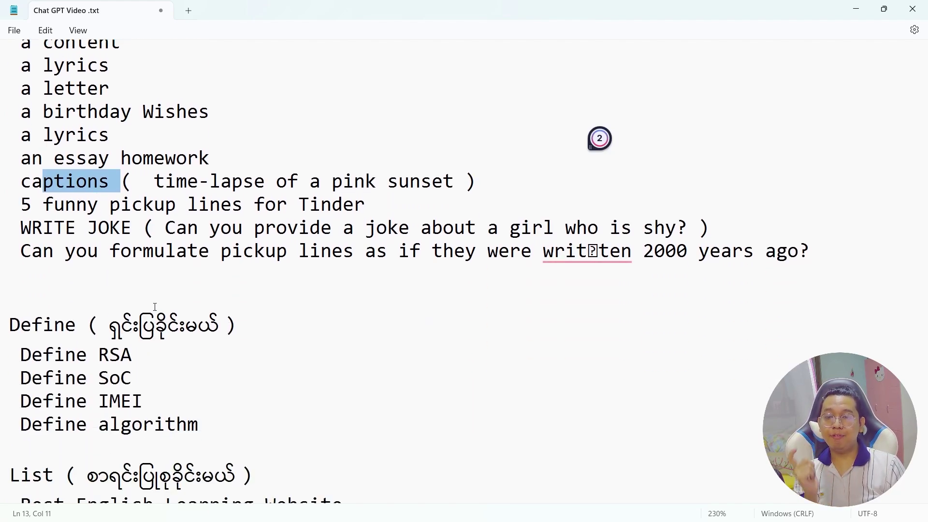
pyautogui.scroll(-1, 69, 307)
pyautogui.scroll(-1, 166, 313)
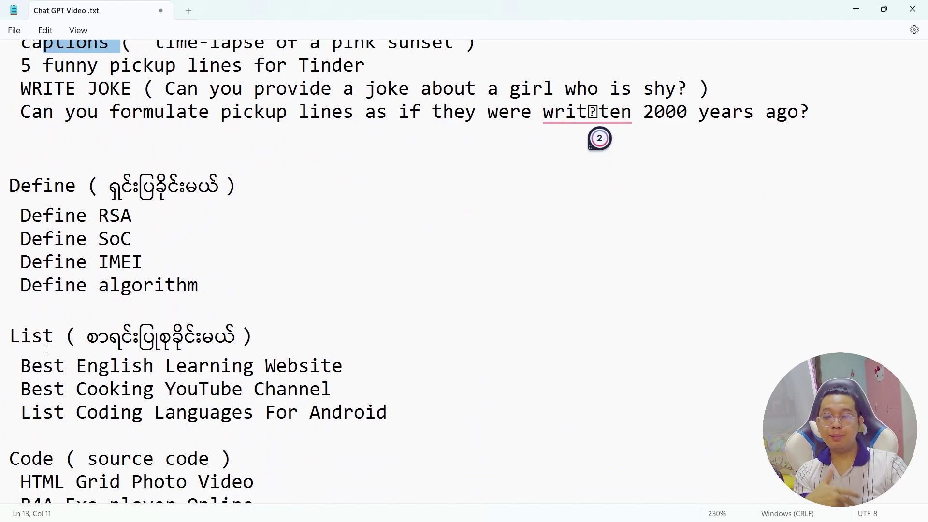
pyautogui.scroll(-2, 73, 351)
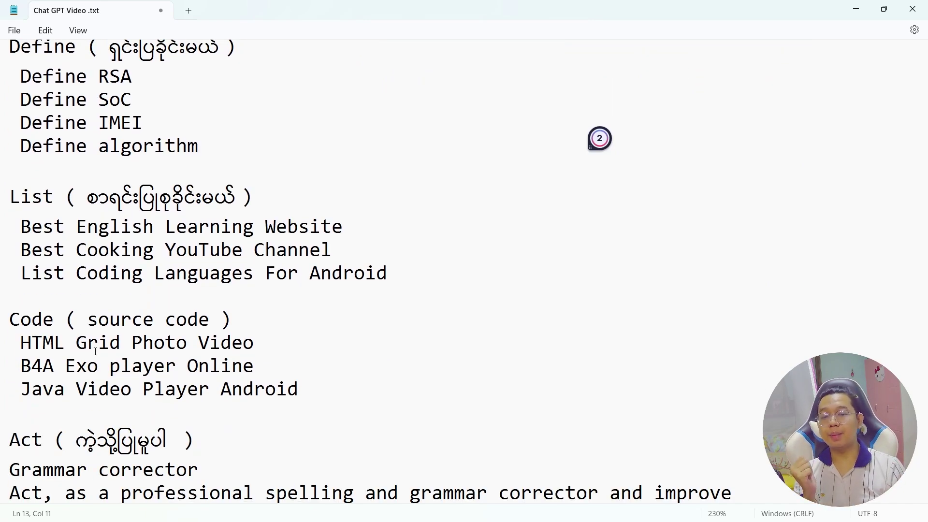
pyautogui.scroll(-2, 95, 352)
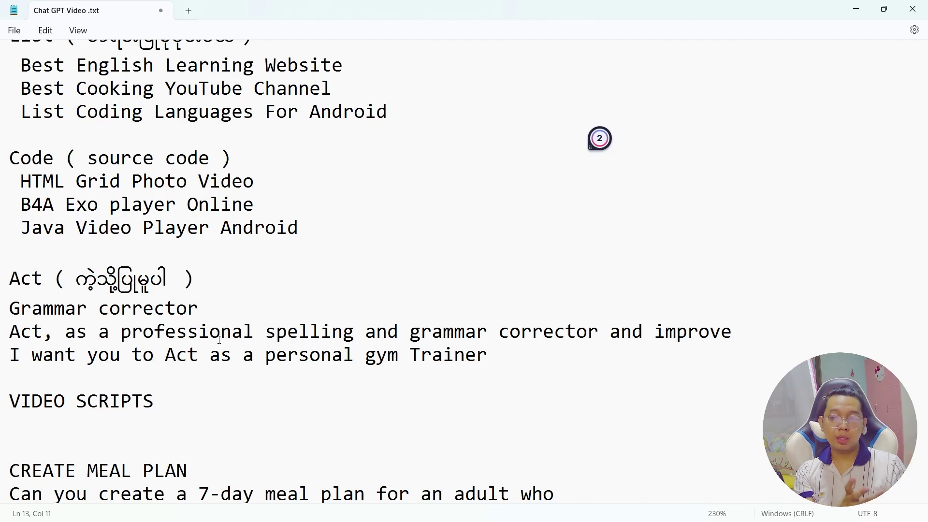
pyautogui.moveTo(154, 401); pyautogui.dragTo(1, 404)
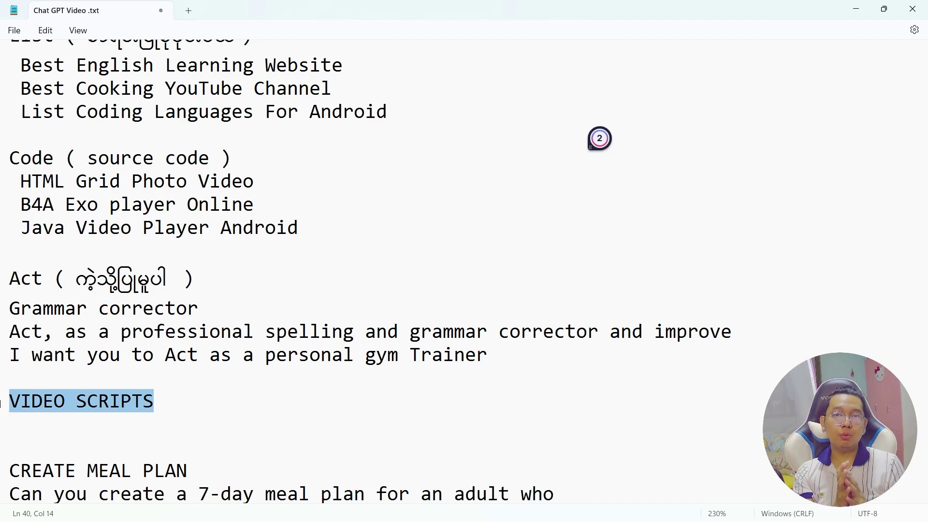
pyautogui.scroll(-3, 57, 200)
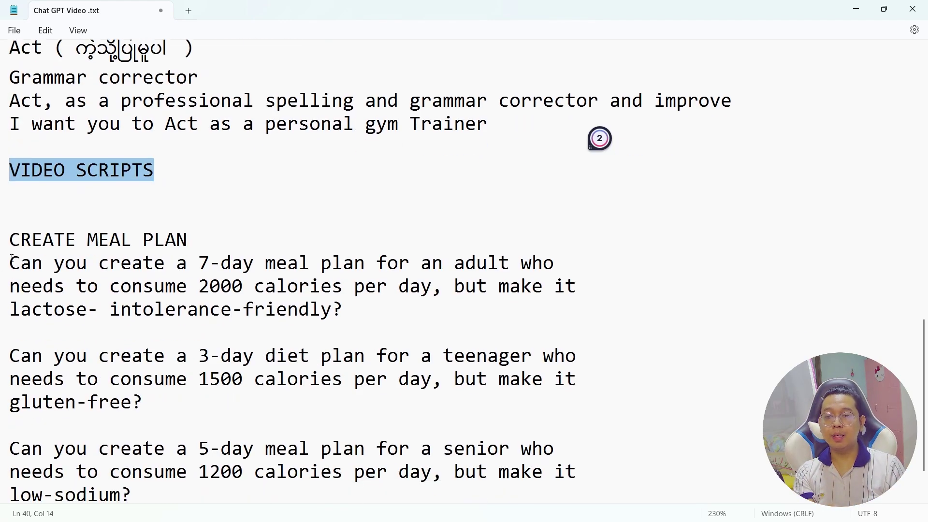
pyautogui.moveTo(198, 246); pyautogui.dragTo(61, 238)
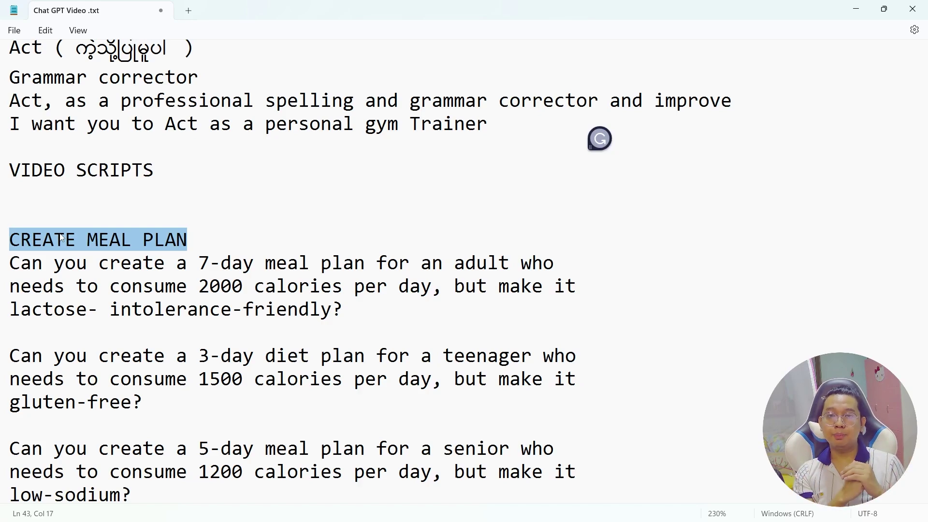
pyautogui.click(209, 286)
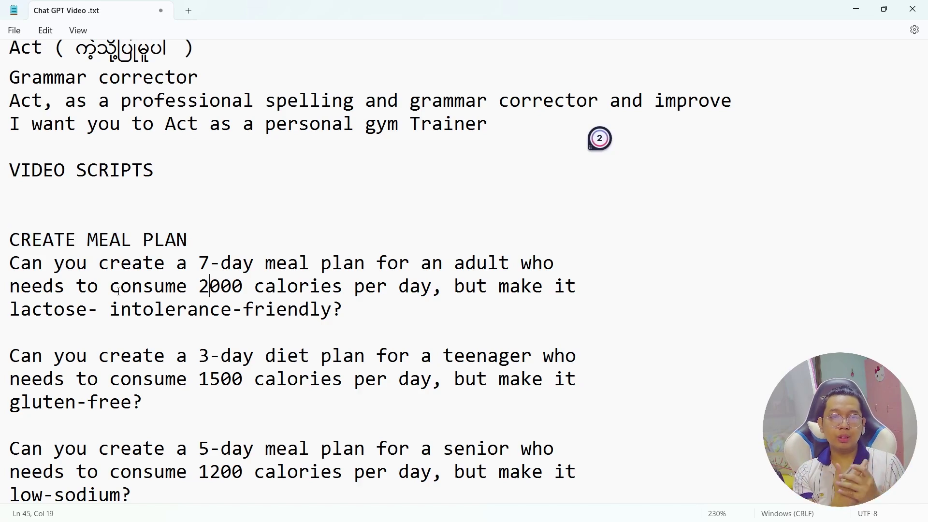
pyautogui.tripleClick(203, 237)
pyautogui.scroll(-2, 112, 324)
pyautogui.scroll(2, 193, 331)
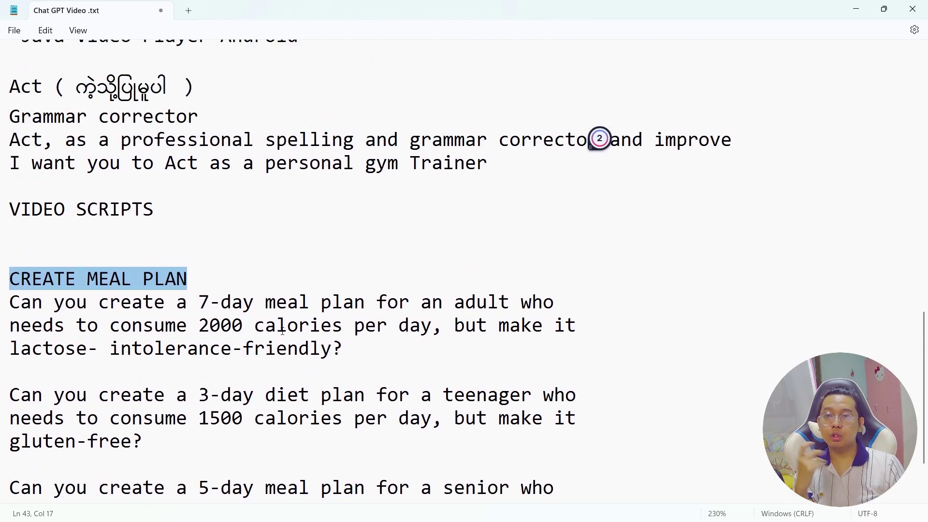
pyautogui.scroll(4, 283, 332)
pyautogui.scroll(2, 234, 314)
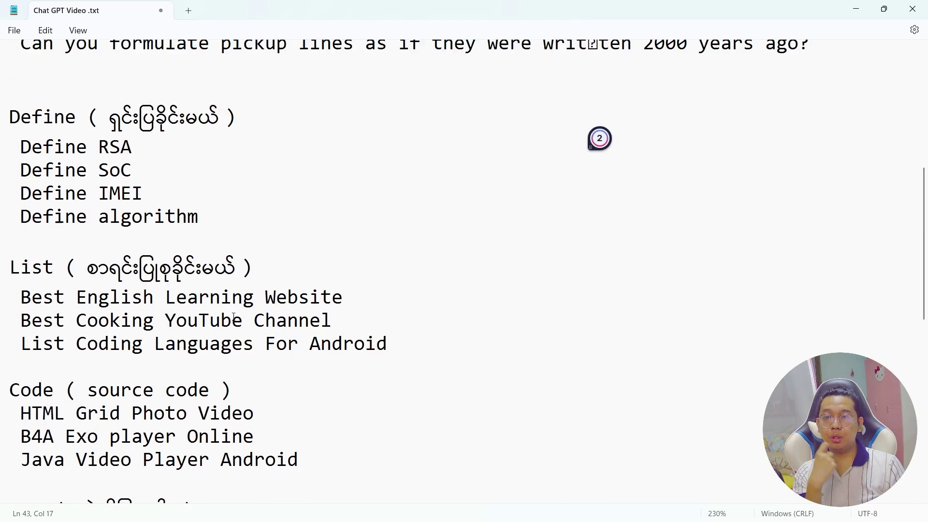
pyautogui.scroll(5, 234, 317)
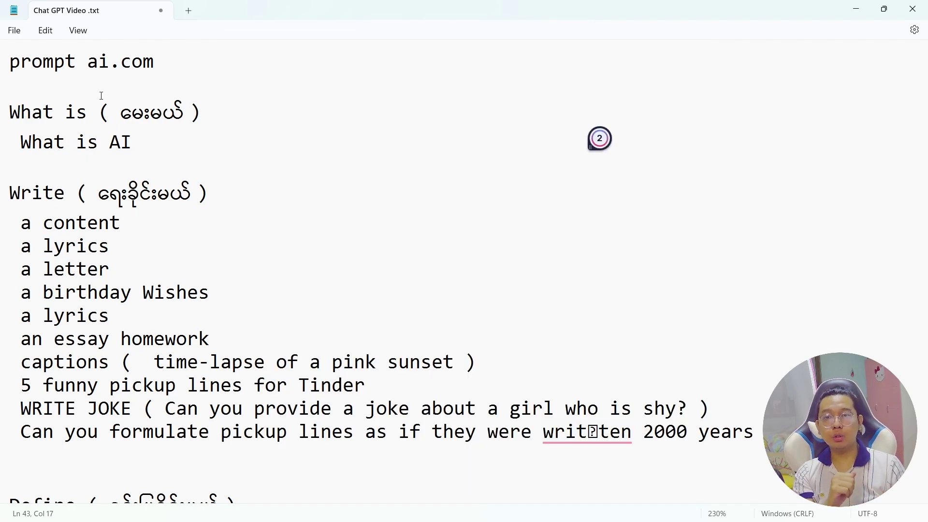
# - Switch to the Brave browser, open ai.com and ask ChatGPT "What is AI"
pyautogui.moveTo(85, 67); pyautogui.dragTo(203, 60)
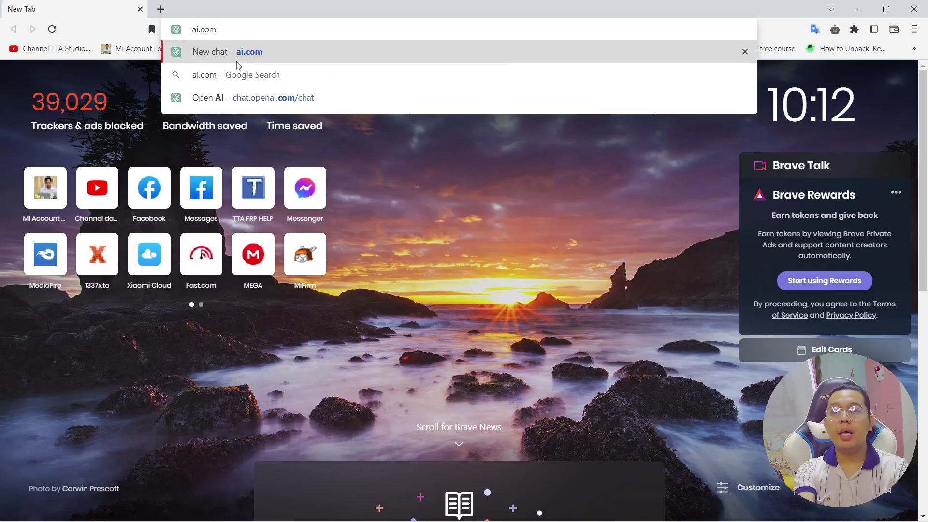
pyautogui.press('Return')
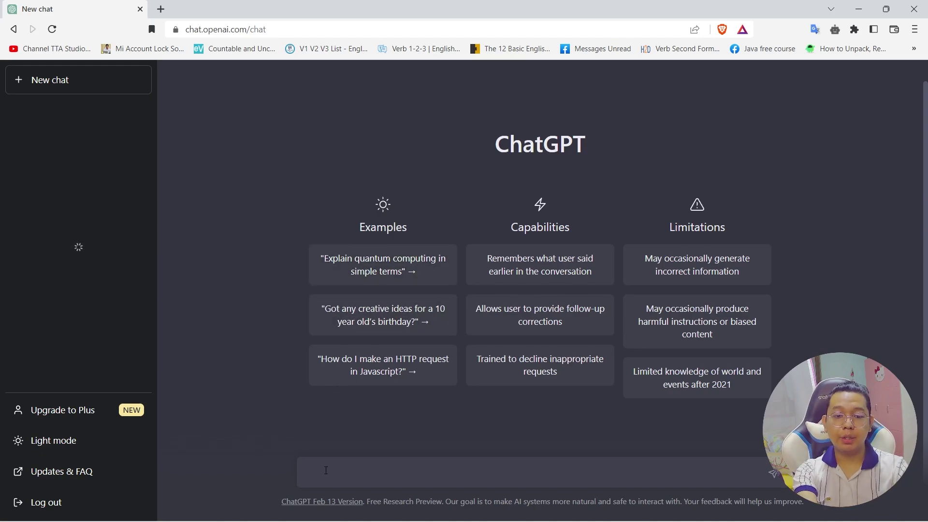
pyautogui.write('What is AI')
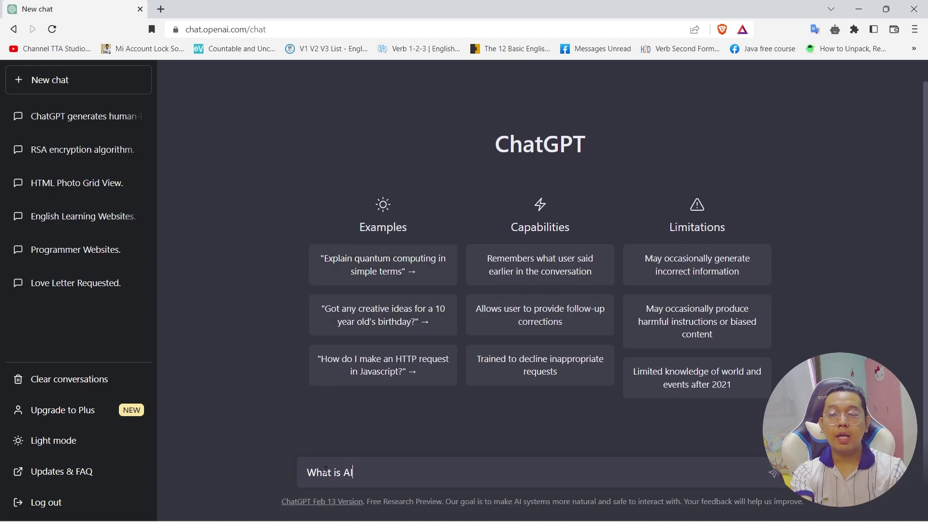
pyautogui.press('Return')
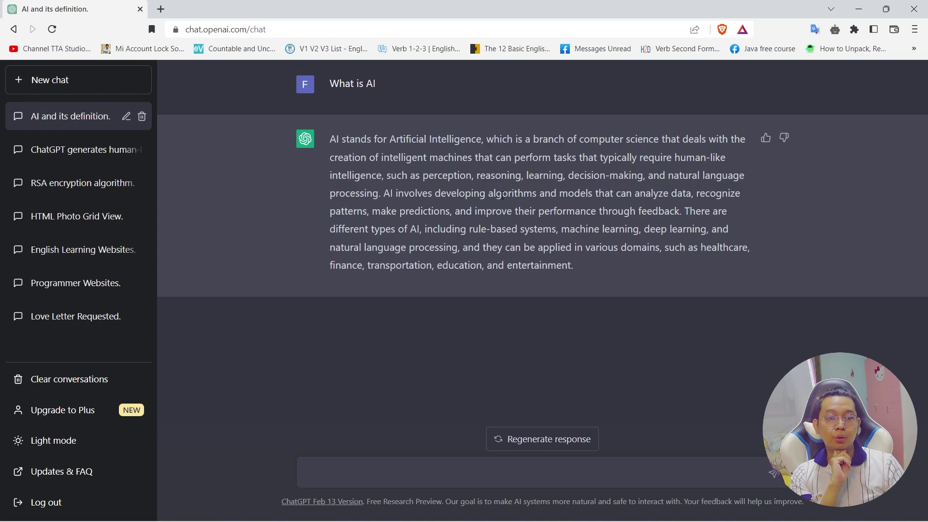
# - Copy the word "algorithms" from the answer and send ChatGPT the prompt "Define algorithms"
pyautogui.doubleClick(502, 195)
pyautogui.hotkey('ctrl', 'c')
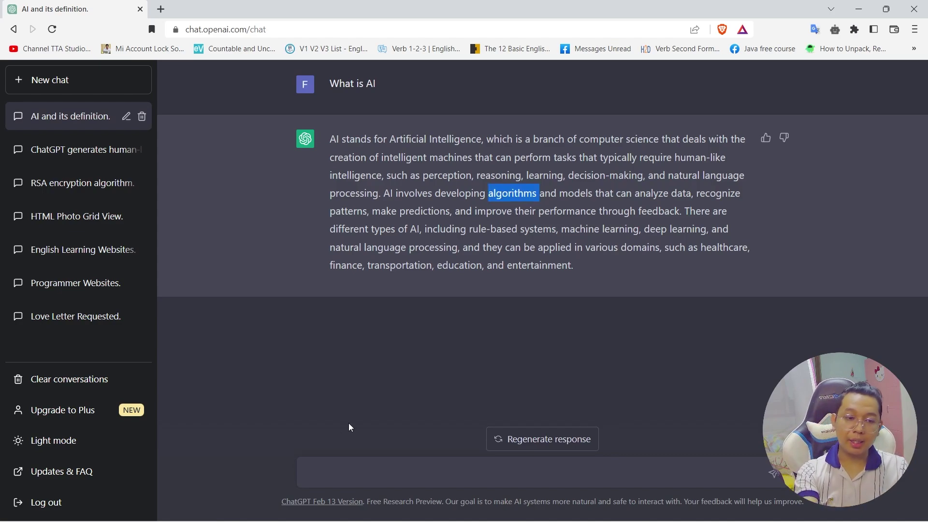
pyautogui.click(351, 467)
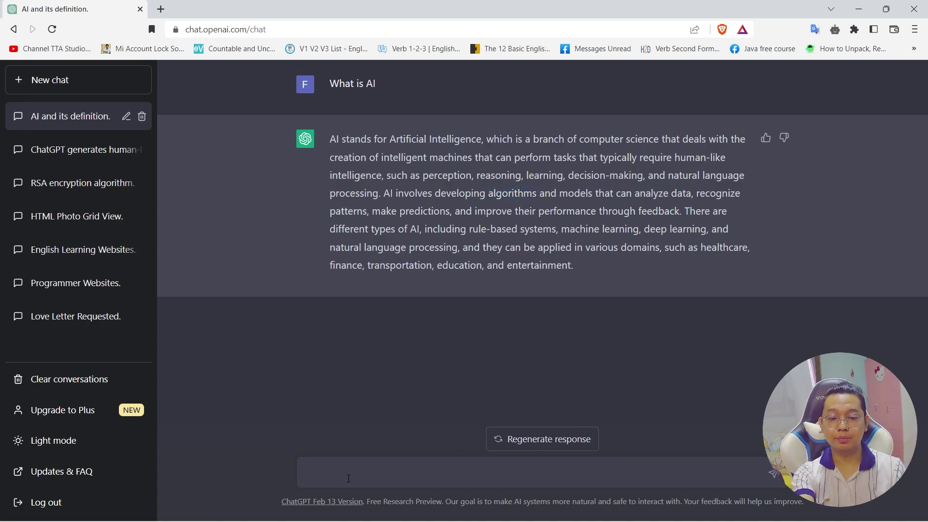
pyautogui.write('Define')
pyautogui.hotkey('ctrl', 'v')
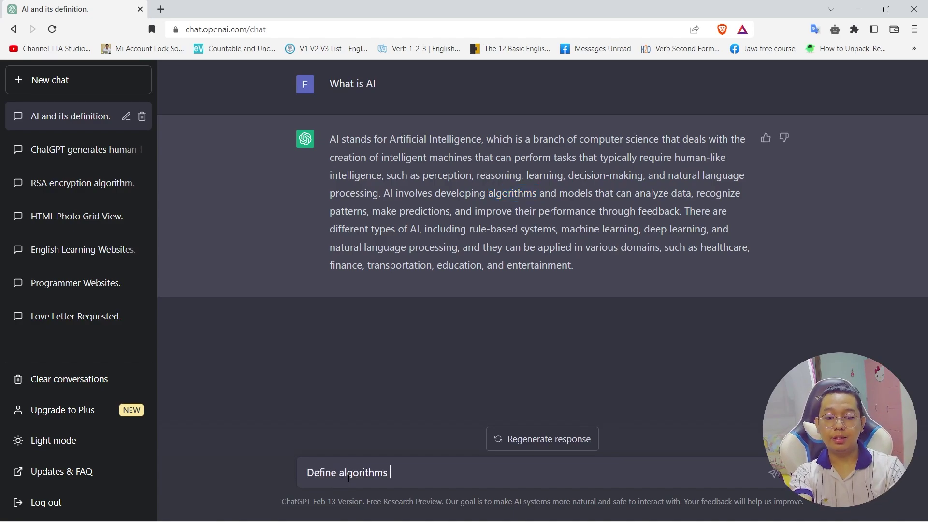
pyautogui.press('Return')
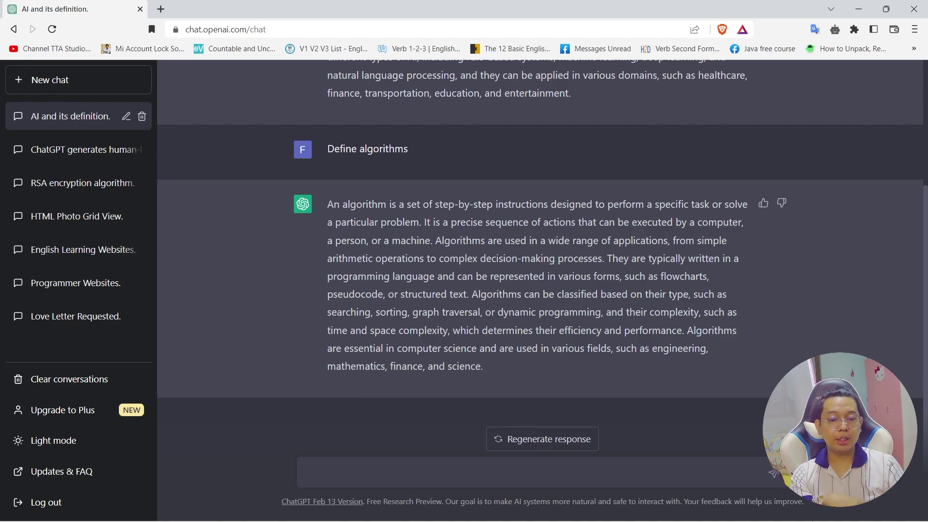
pyautogui.write('okdfok')
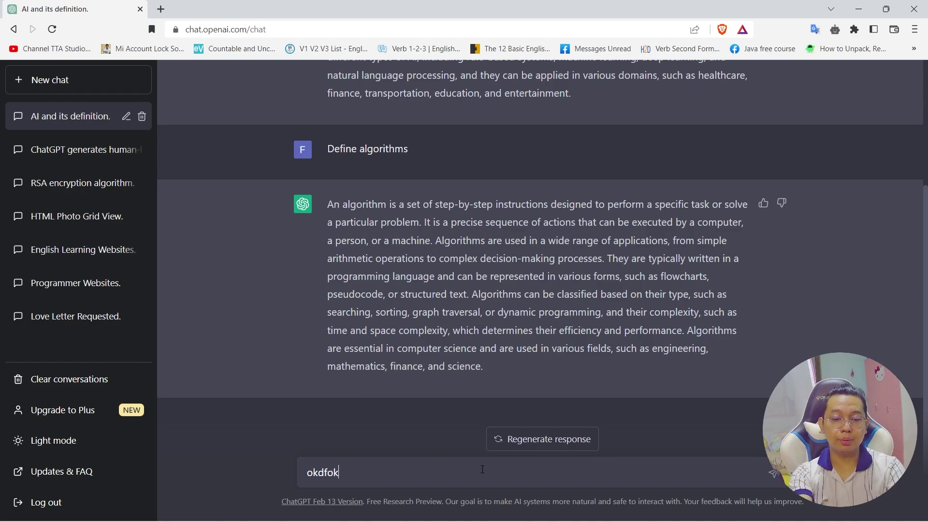
pyautogui.press('BackSpace')
pyautogui.press('BackSpace')
pyautogui.press('BackSpace')
pyautogui.press('BackSpace')
pyautogui.press('BackSpace')
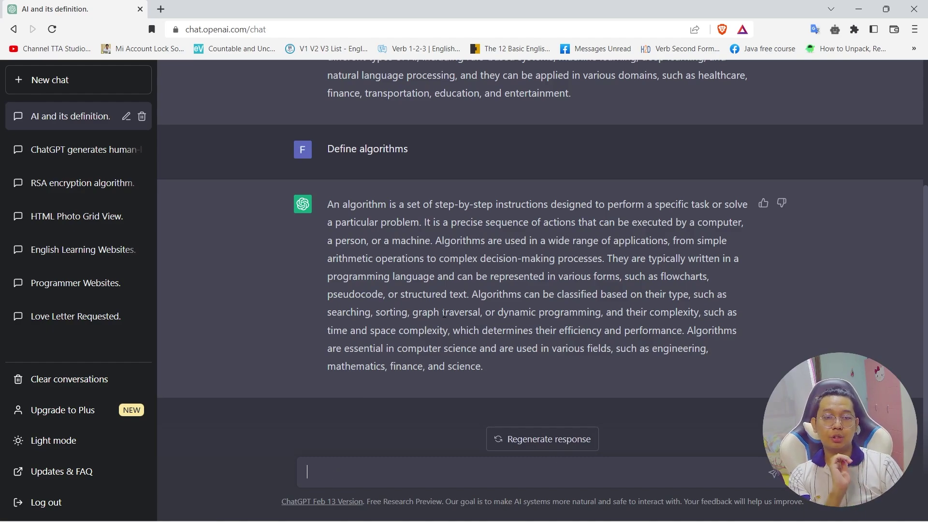
# - Switch back to the Notepad notes and review the "Write" prompt examples, highlighting lyrics and the pickup lines for Tinder
pyautogui.click(858, 9)
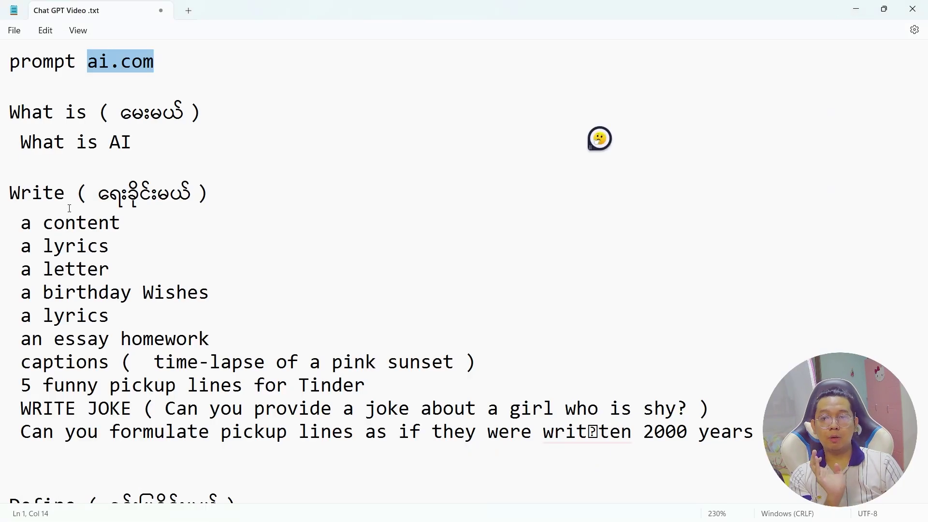
pyautogui.doubleClick(75, 196)
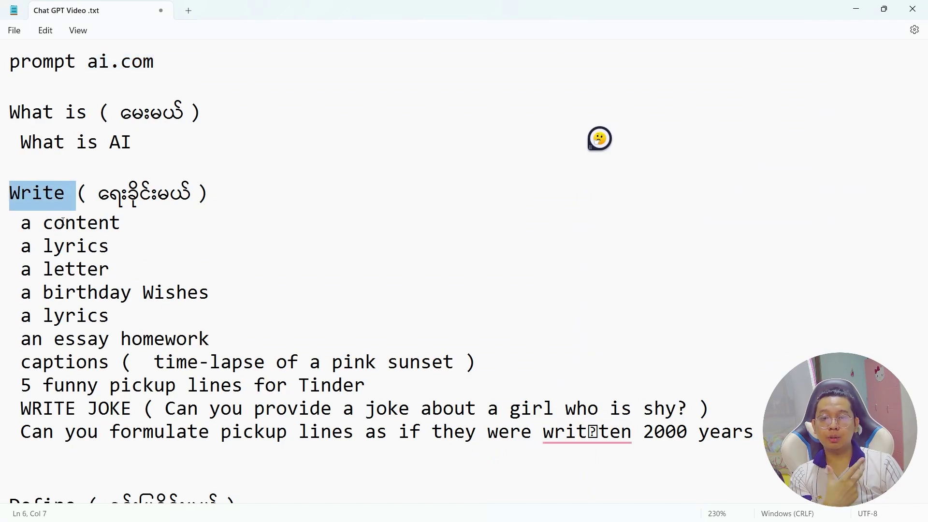
pyautogui.moveTo(46, 237); pyautogui.dragTo(201, 252)
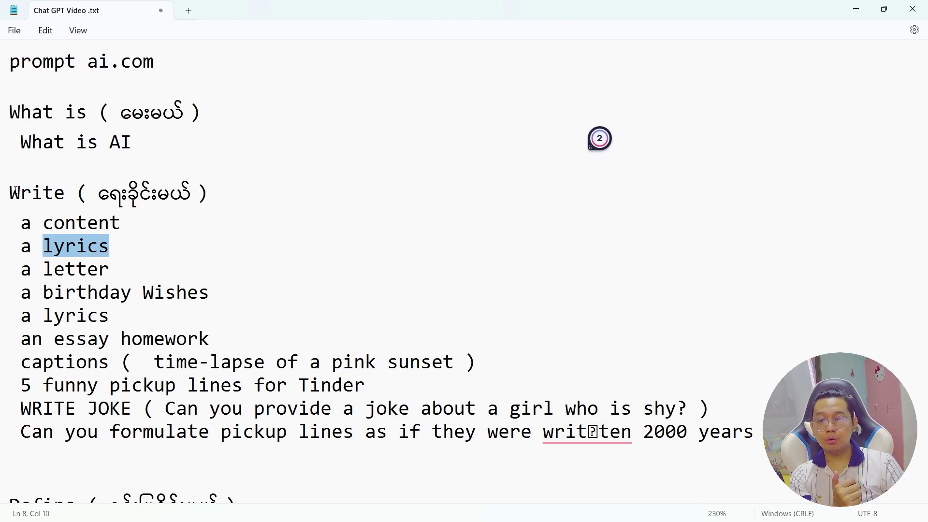
pyautogui.moveTo(10, 194); pyautogui.dragTo(773, 432)
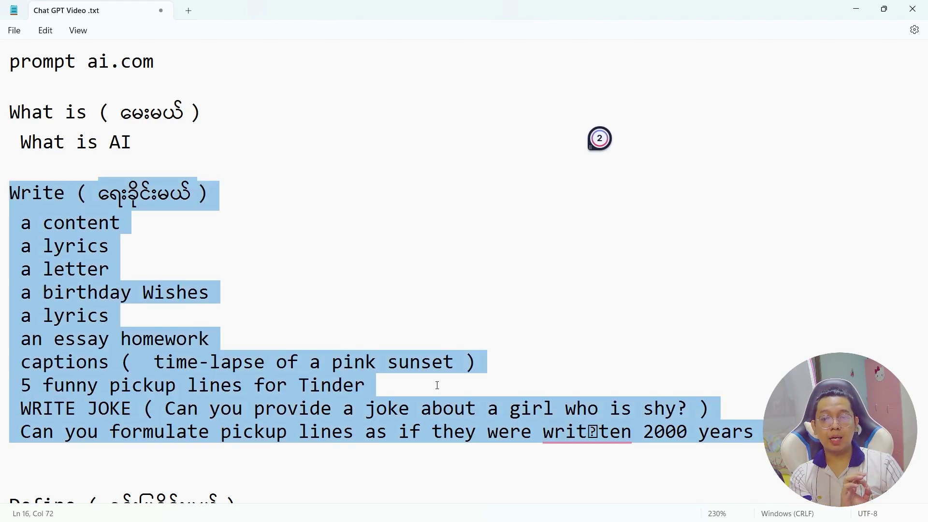
pyautogui.click(285, 360)
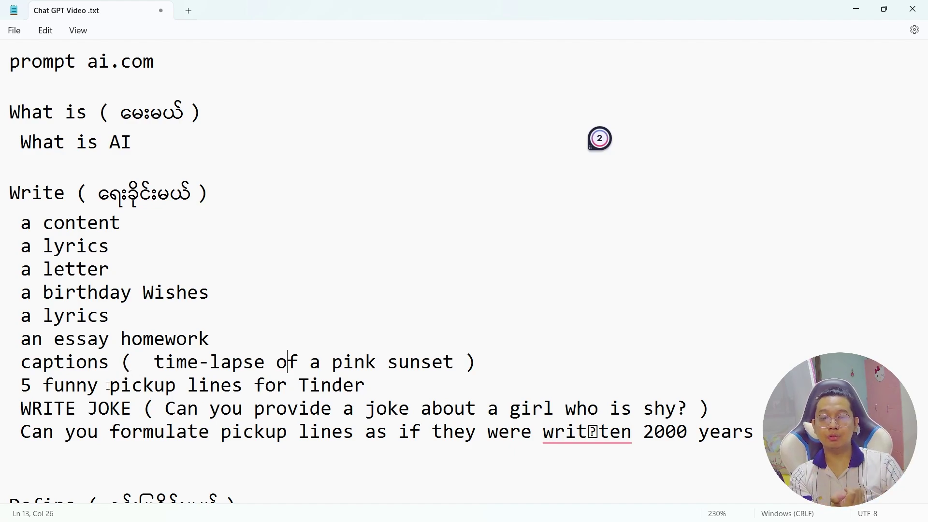
pyautogui.moveTo(109, 386); pyautogui.dragTo(247, 390)
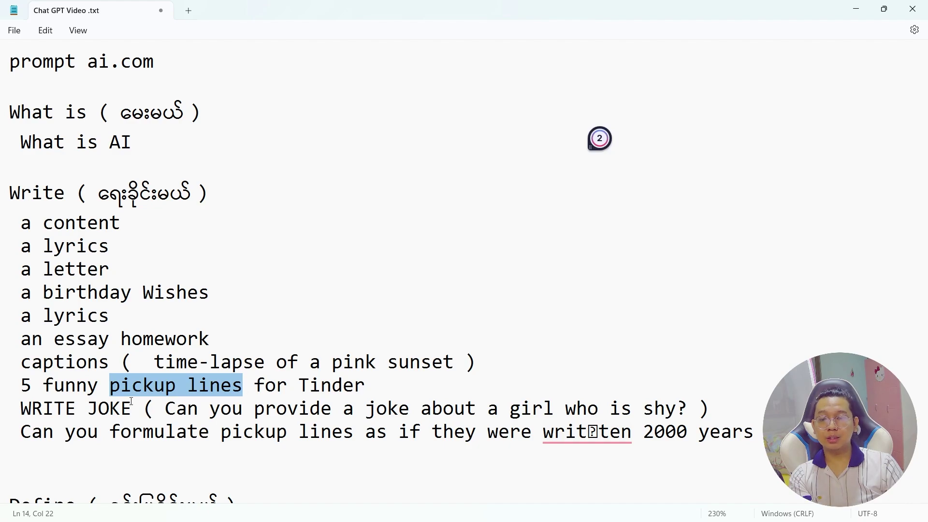
# - Review the "Write", "Define" and "List" prompt sections in the notes, highlighting the Tinder pickup lines example, RSA, SoC and the List heading
pyautogui.doubleClick(1, 202)
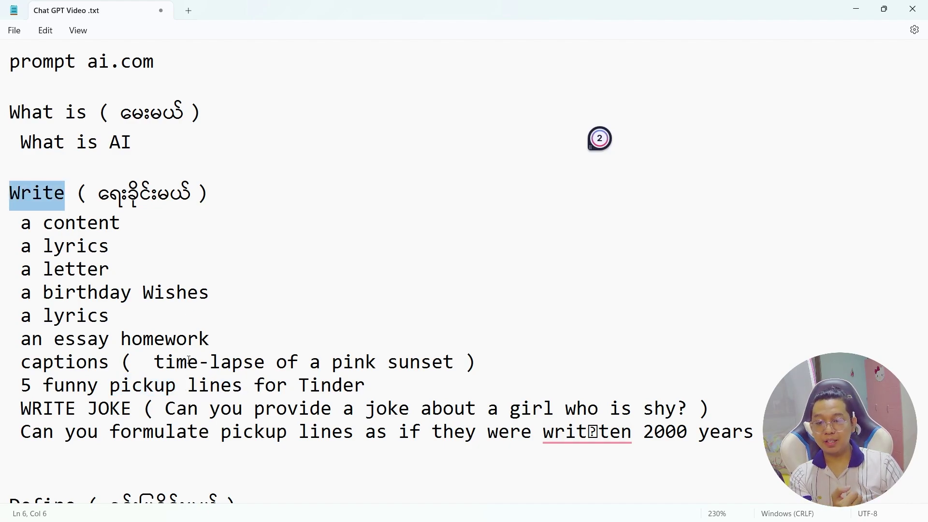
pyautogui.moveTo(296, 386); pyautogui.dragTo(21, 377)
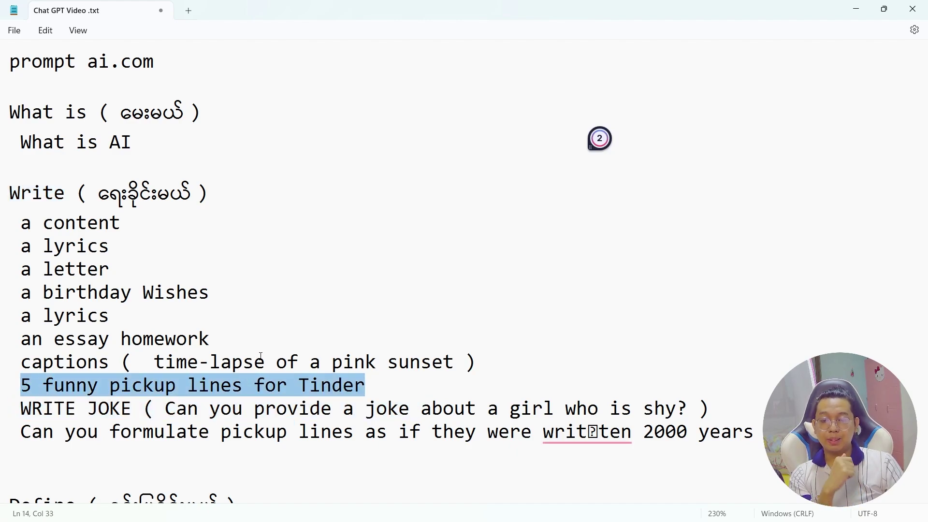
pyautogui.scroll(-3, 261, 356)
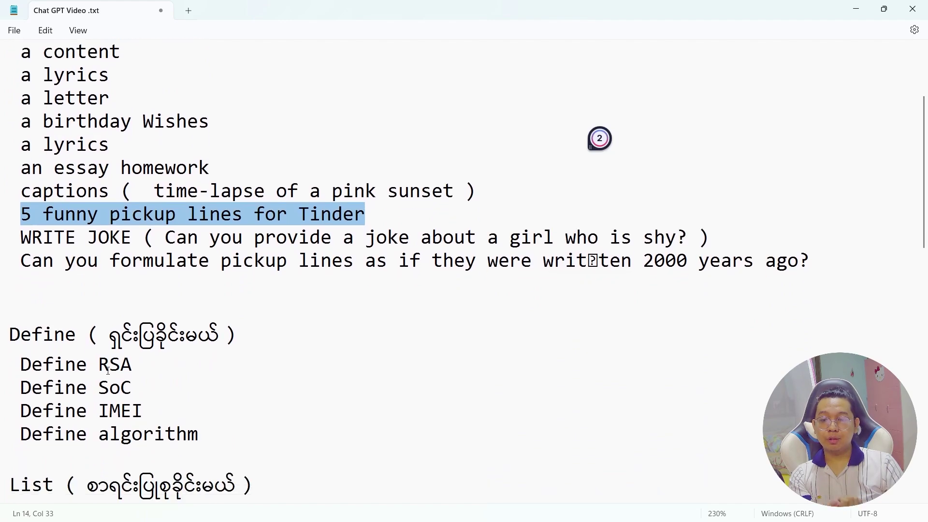
pyautogui.doubleClick(108, 371)
pyautogui.doubleClick(107, 390)
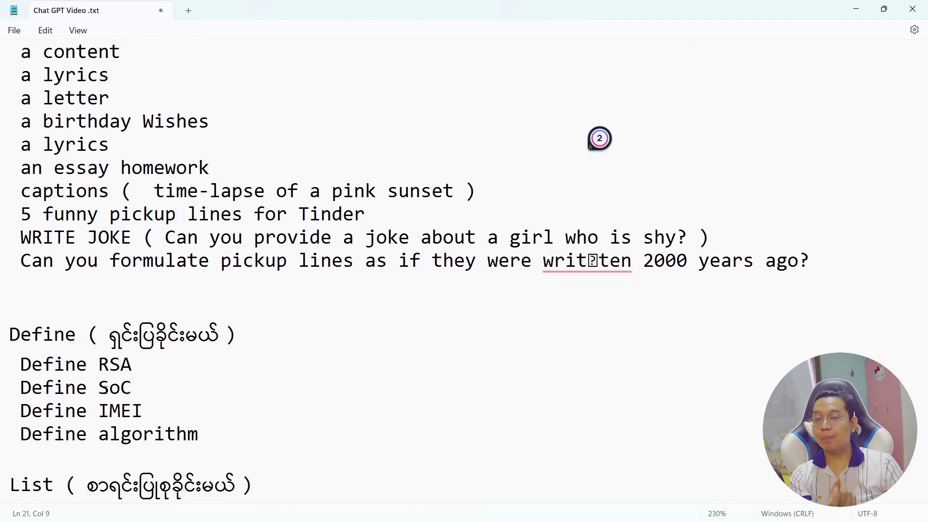
pyautogui.scroll(-1, 107, 393)
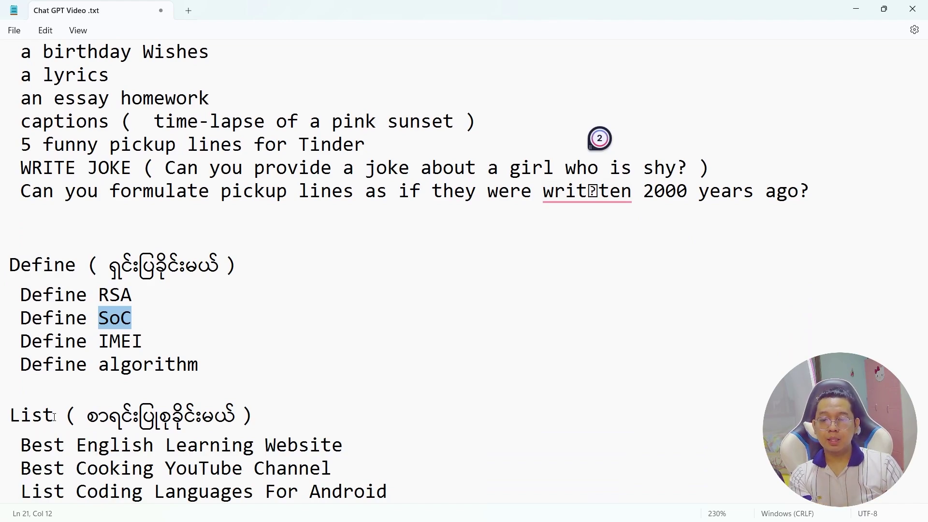
pyautogui.doubleClick(54, 417)
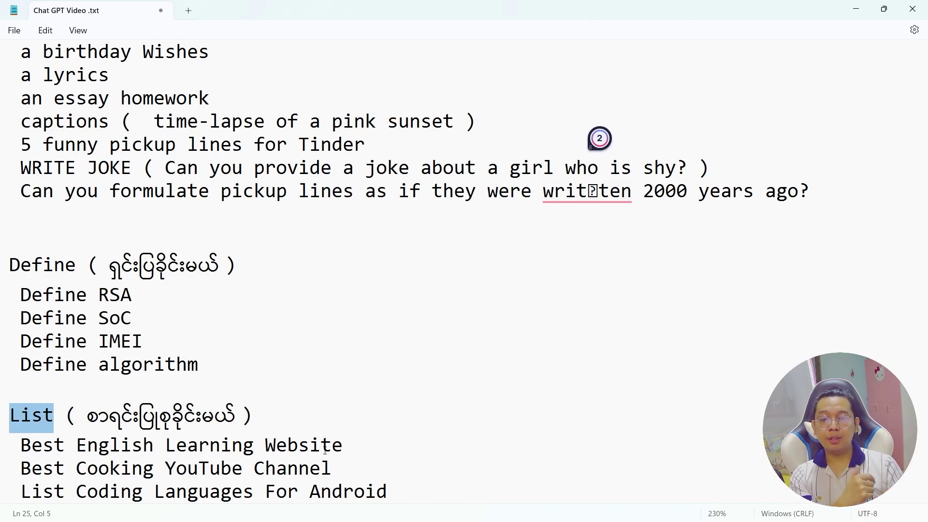
pyautogui.rightClick(65, 415)
pyautogui.click(68, 240)
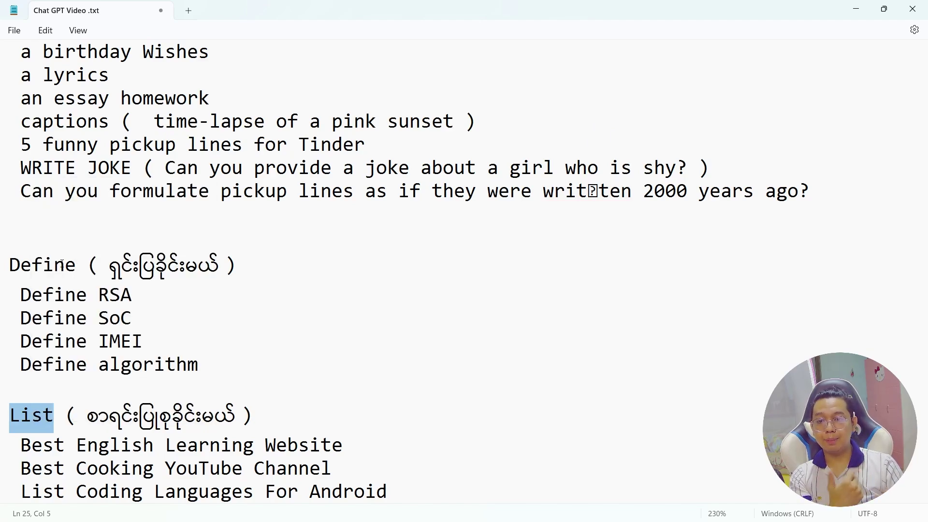
# - Switch to the Brave browser, start a new ChatGPT conversation and send the prompt "List Best English learning websites for beginner"
pyautogui.press('super')
pyautogui.hotkey('alt', 'Tab')
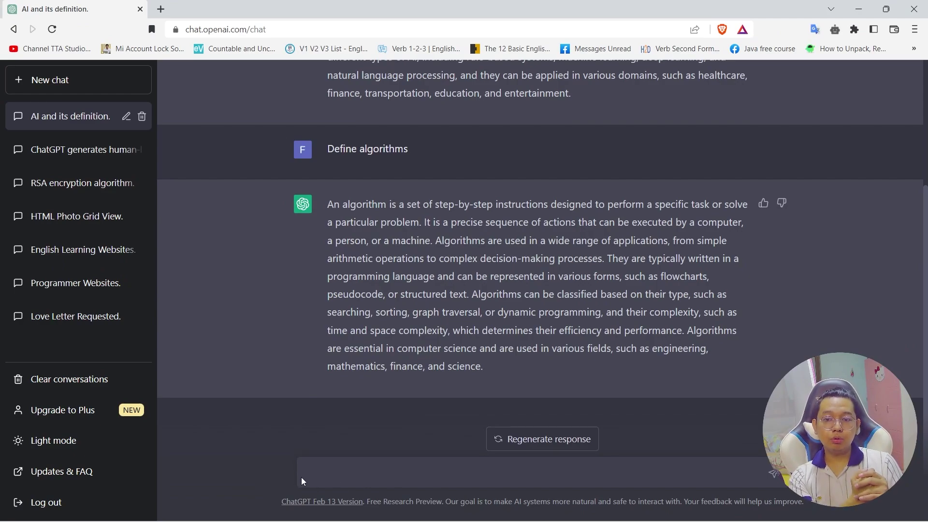
pyautogui.click(49, 90)
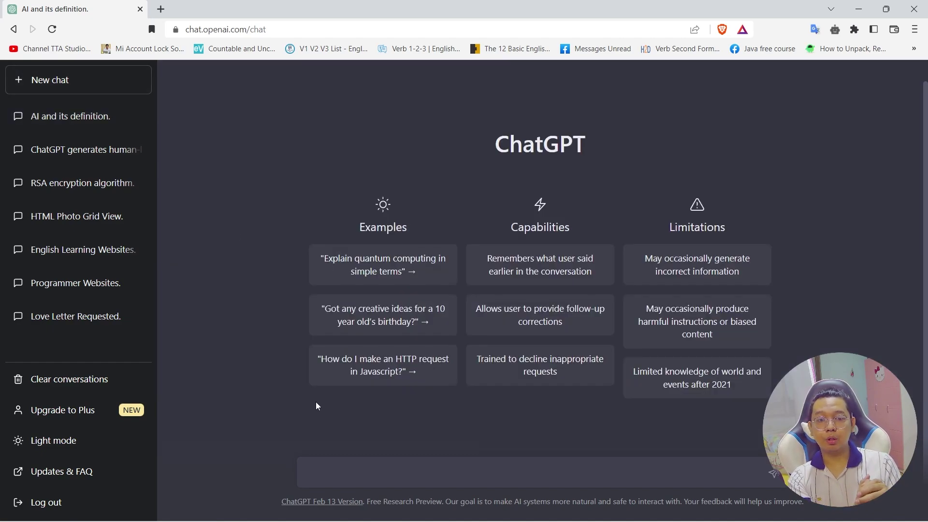
pyautogui.click(361, 472)
pyautogui.write('List')
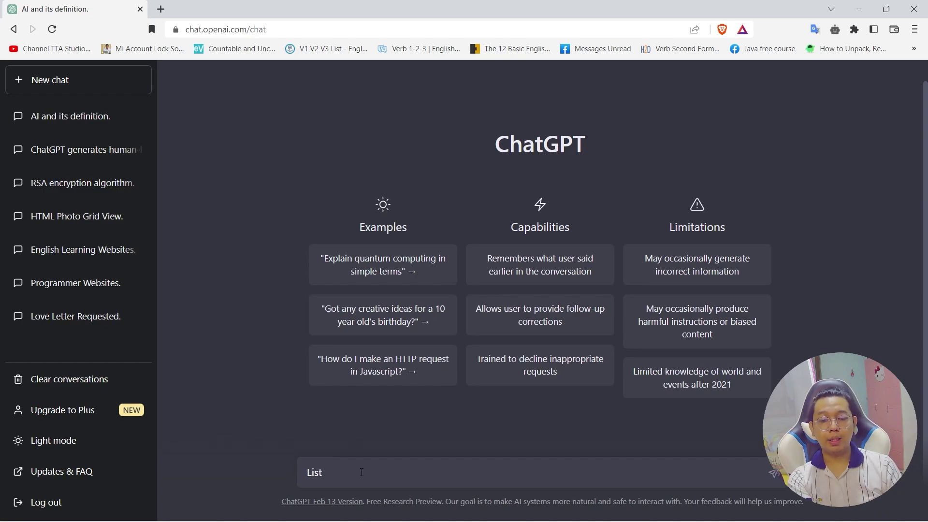
pyautogui.write(' Best En')
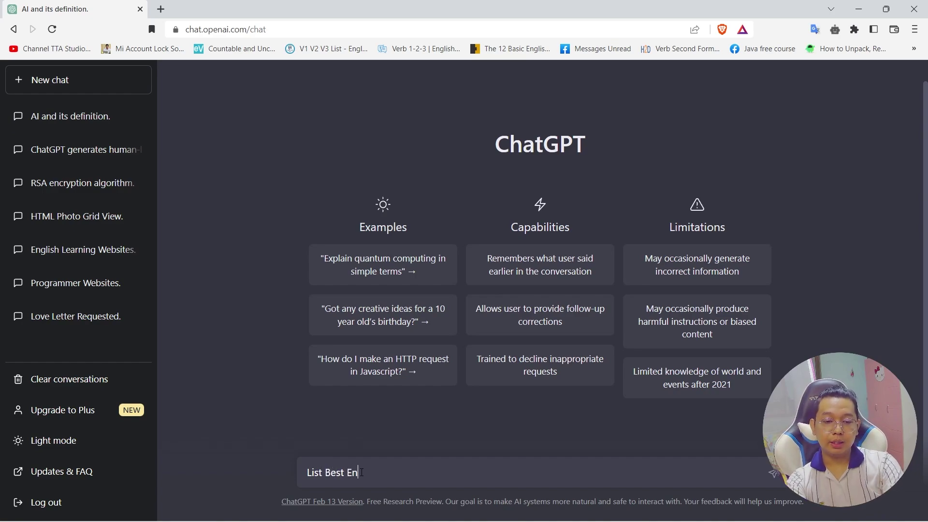
pyautogui.write('glish ')
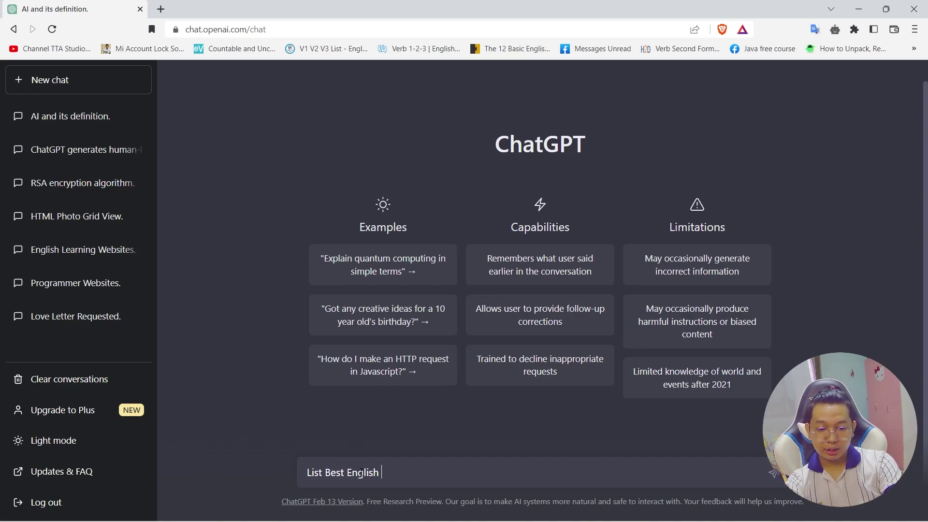
pyautogui.write('K')
pyautogui.press('BackSpace')
pyautogui.write('learning we')
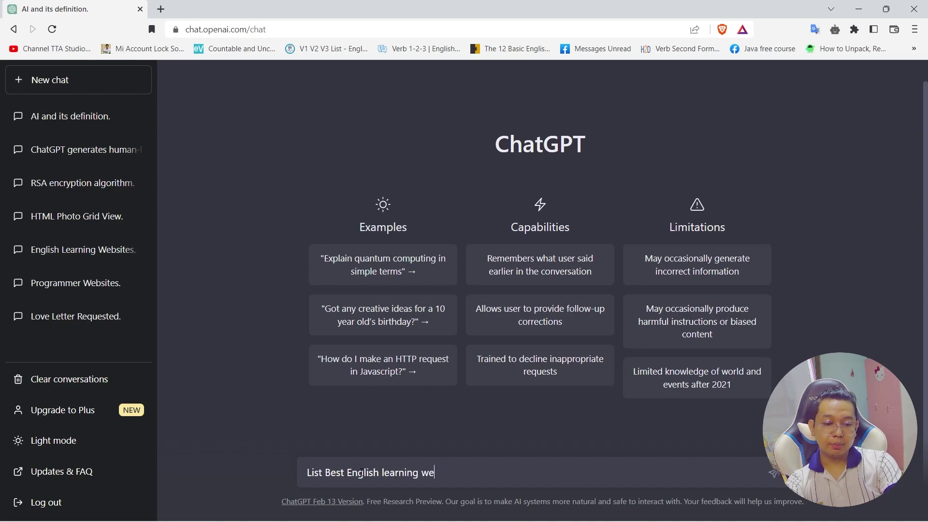
pyautogui.write('bsites for be')
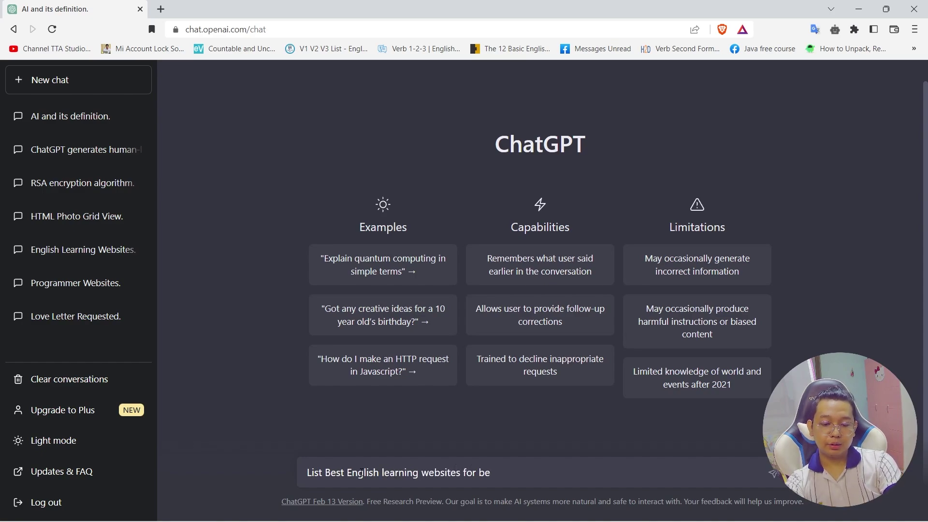
pyautogui.write('ginner')
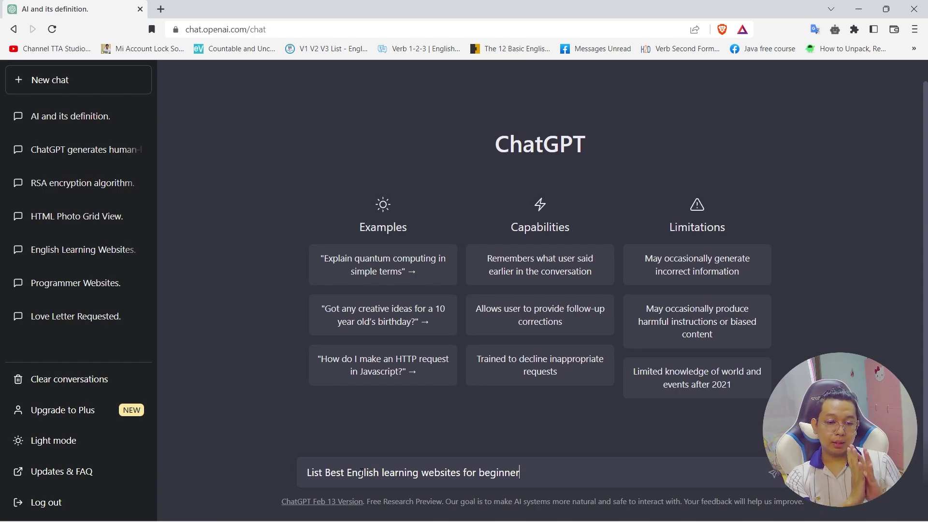
pyautogui.press('Return')
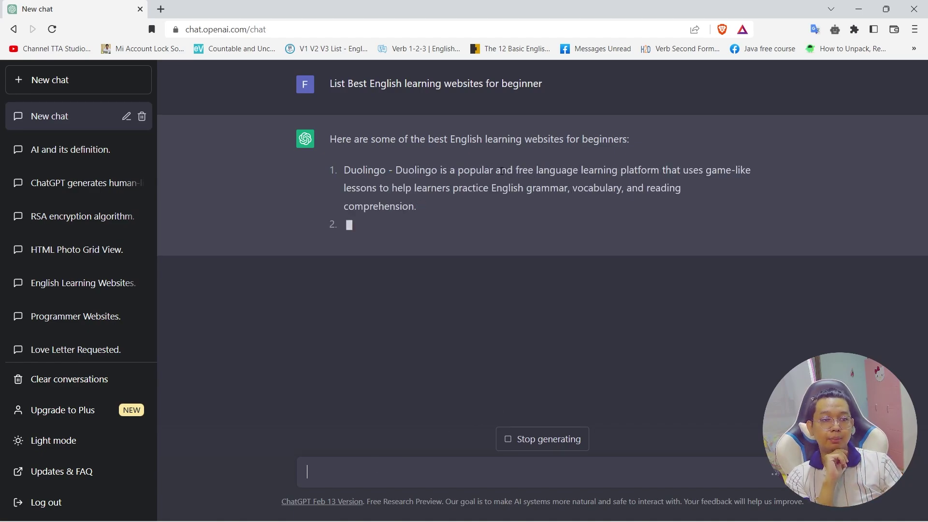
# - Read through the generated list of English learning websites, highlighting key phrases in the Duolingo, BBC Learning English, ESLgold and Lingoda entries
pyautogui.moveTo(501, 170); pyautogui.dragTo(613, 170)
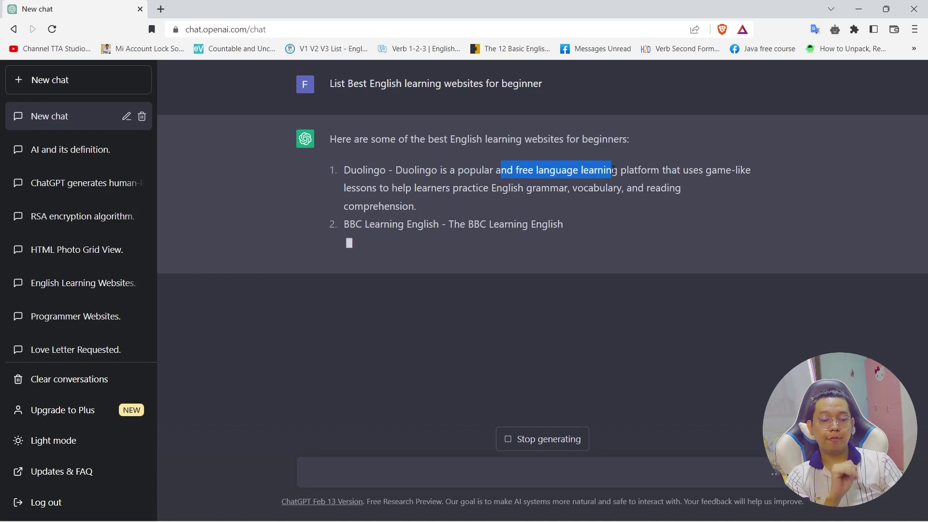
pyautogui.moveTo(344, 224); pyautogui.dragTo(461, 224)
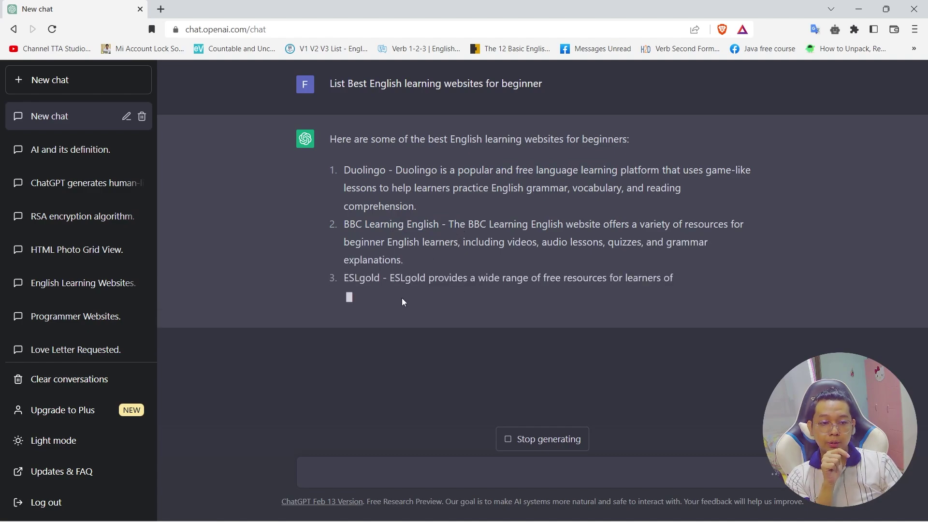
pyautogui.moveTo(532, 278); pyautogui.dragTo(583, 282)
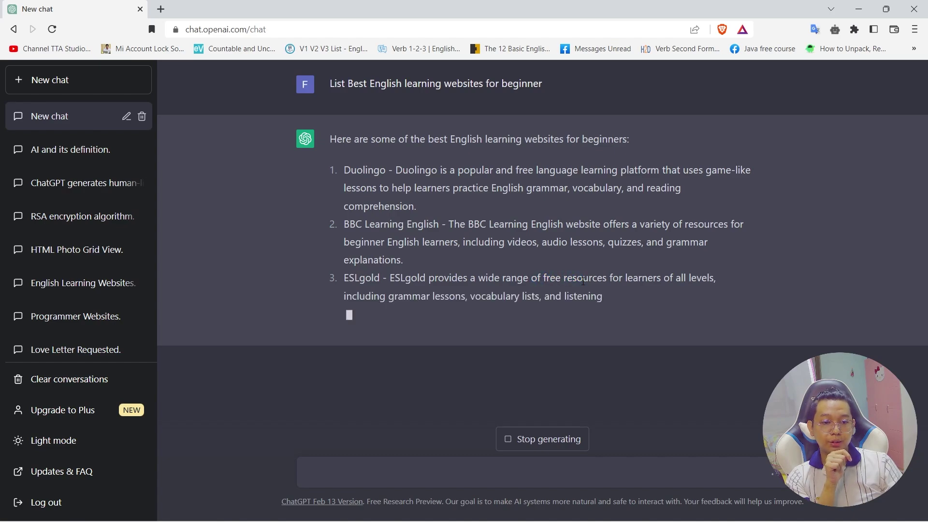
pyautogui.doubleClick(479, 296)
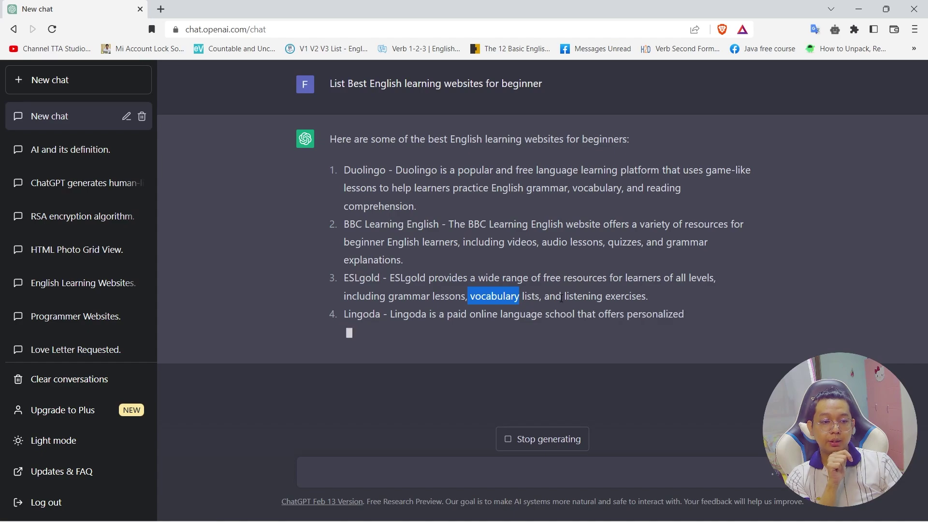
pyautogui.moveTo(561, 297); pyautogui.dragTo(642, 296)
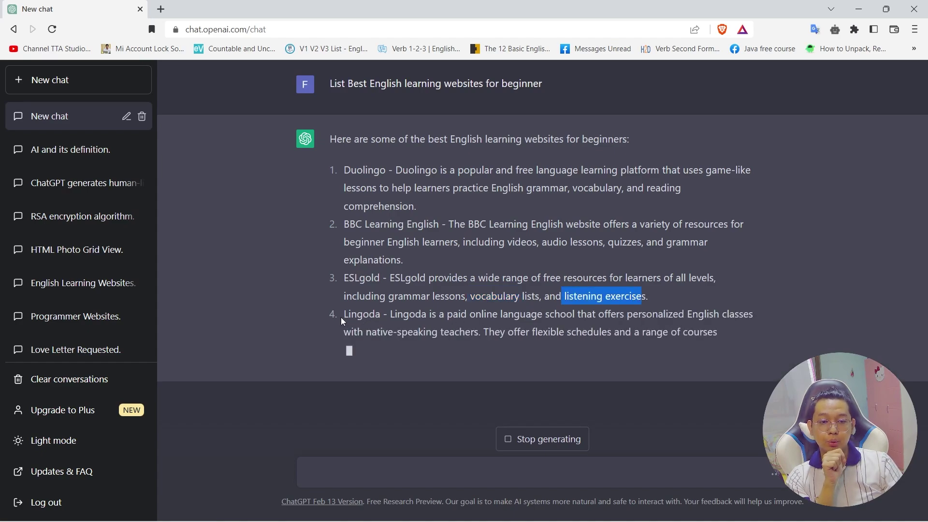
pyautogui.moveTo(342, 315); pyautogui.dragTo(385, 314)
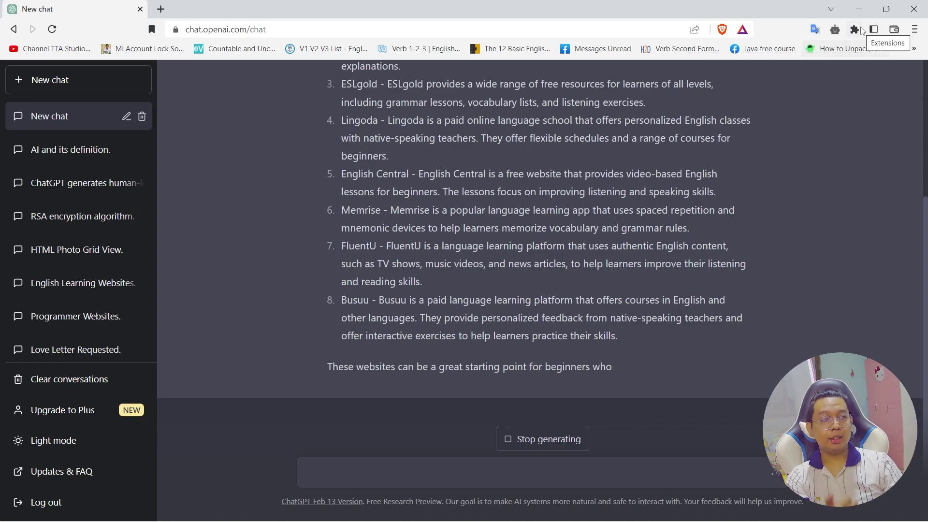
# - Return to the Notepad notes and add the line "List coding learning webistes for beginner" below "List Coding Languages For Android"
pyautogui.click(858, 9)
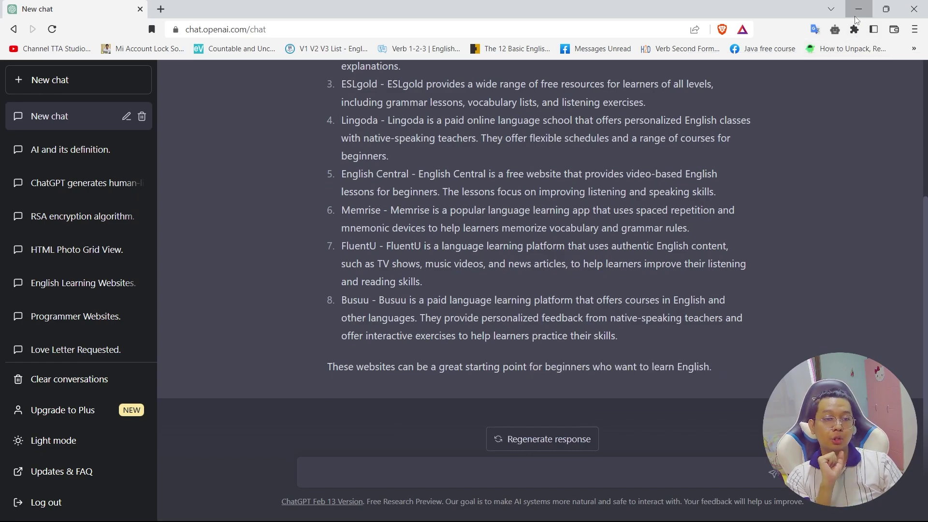
pyautogui.scroll(-1, 79, 440)
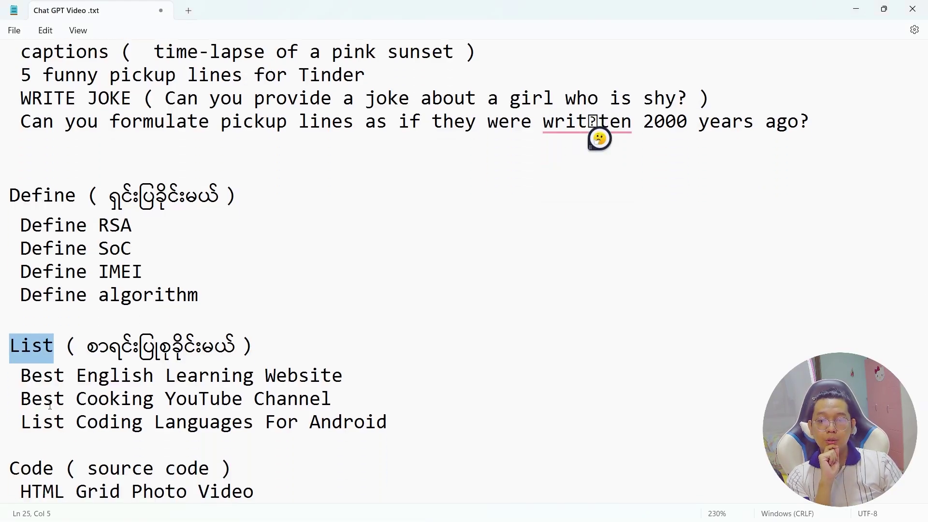
pyautogui.moveTo(22, 424); pyautogui.dragTo(429, 426)
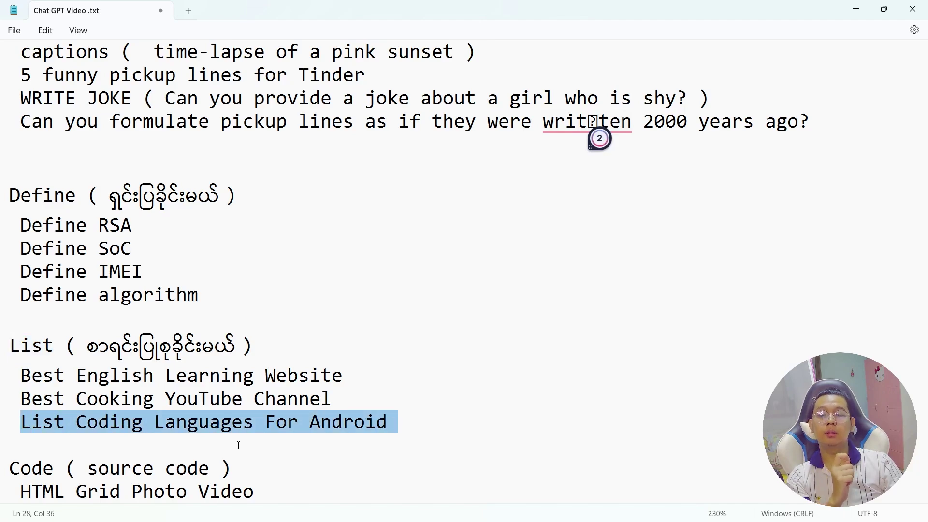
pyautogui.click(425, 426)
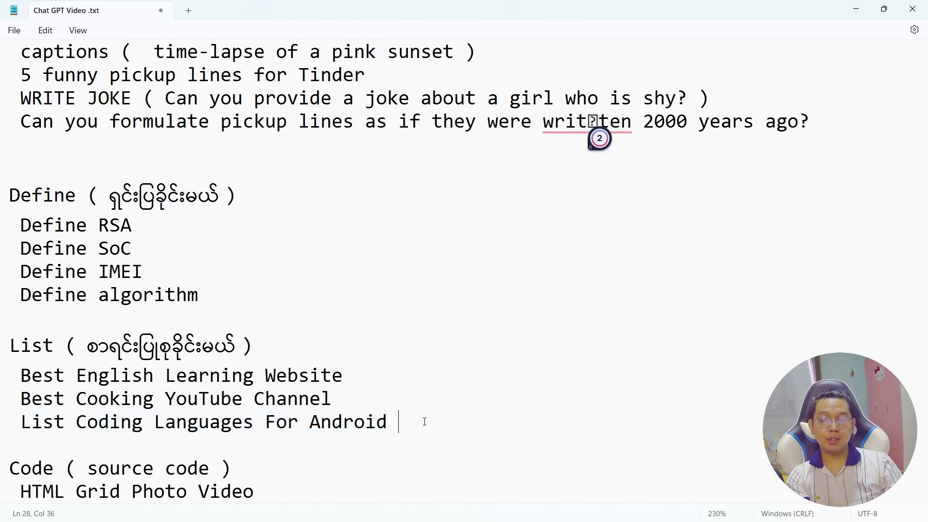
pyautogui.press('Return')
pyautogui.write('List coding lear')
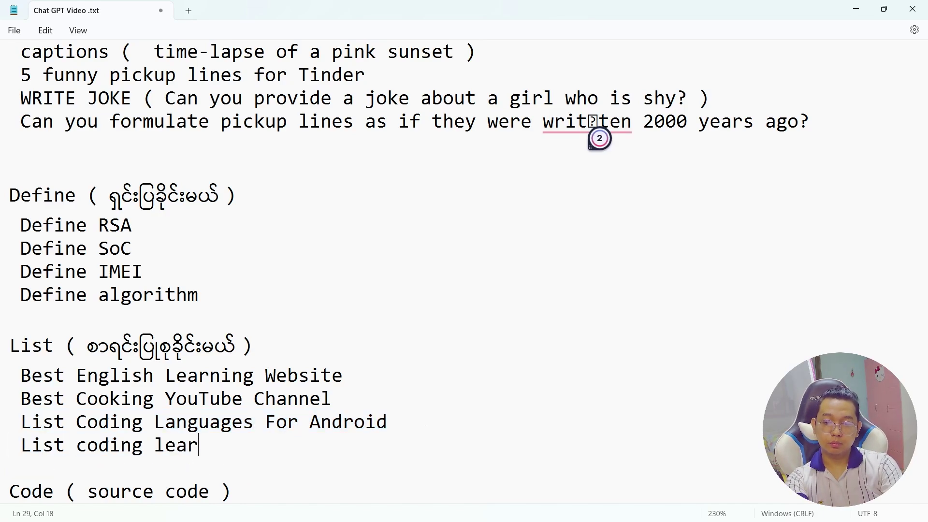
pyautogui.write('ning webistes f')
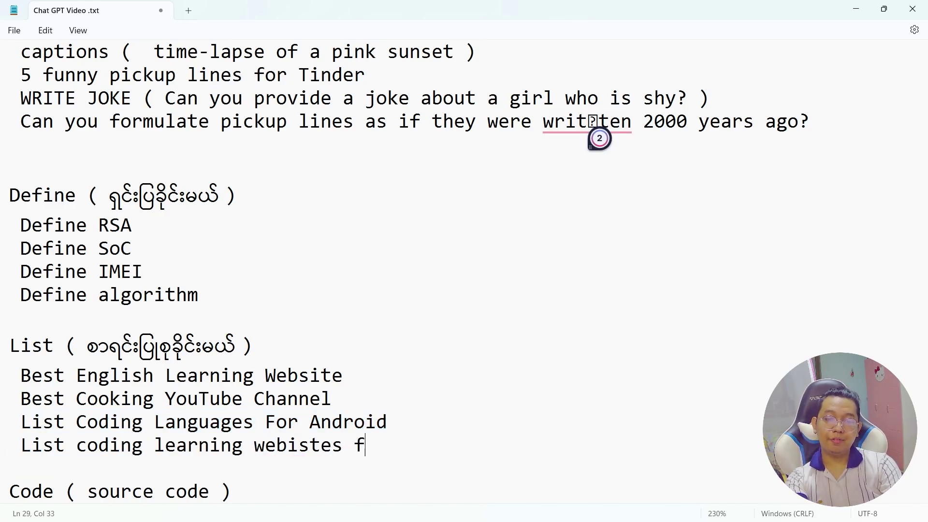
pyautogui.write('or b')
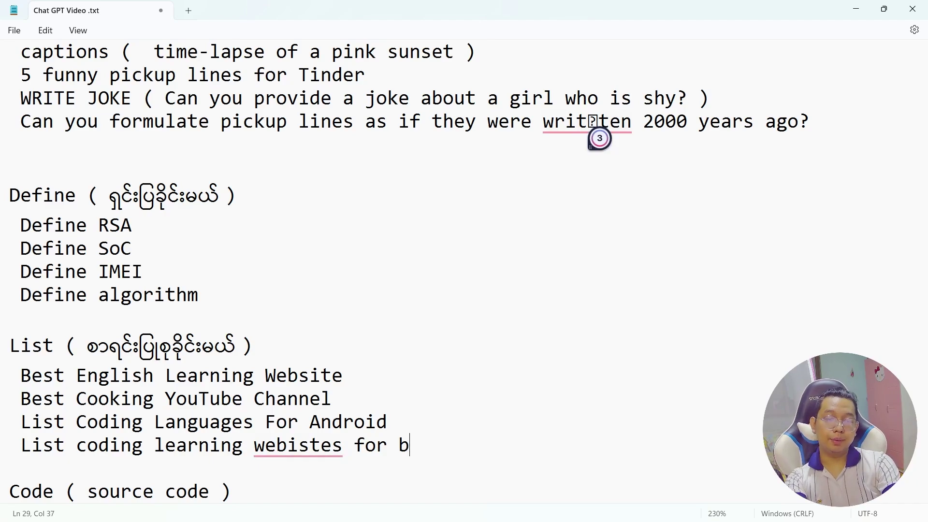
pyautogui.write('eginner')
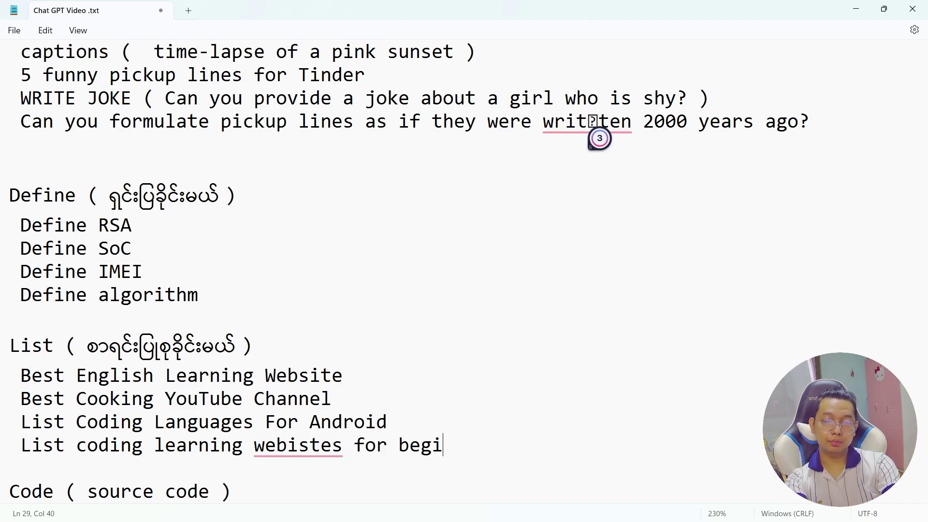
pyautogui.rightClick(327, 455)
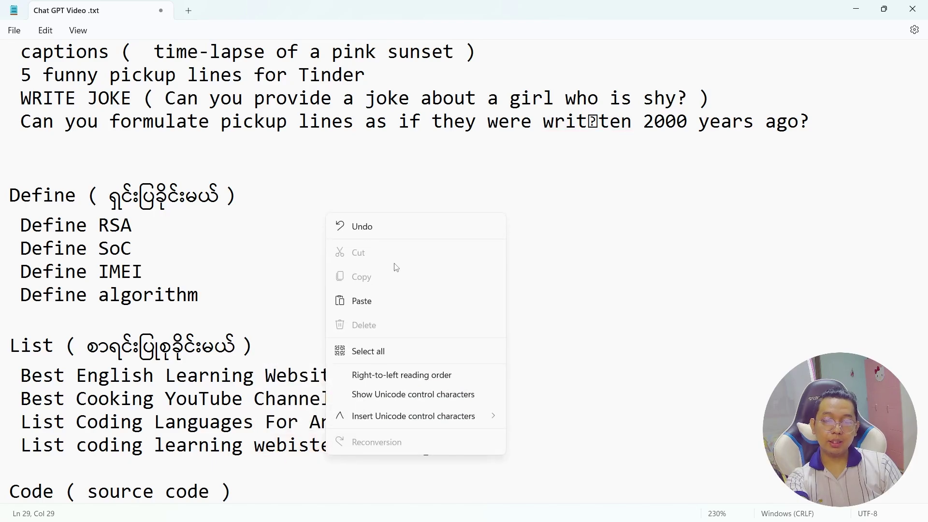
pyautogui.click(288, 445)
# - Copy the line "List coding learning webistes for beginner" from the notes, switch to Brave and paste it into the ChatGPT prompt box
pyautogui.moveTo(520, 439); pyautogui.dragTo(24, 452)
pyautogui.hotkey('ctrl', 'c')
pyautogui.click(20, 510)
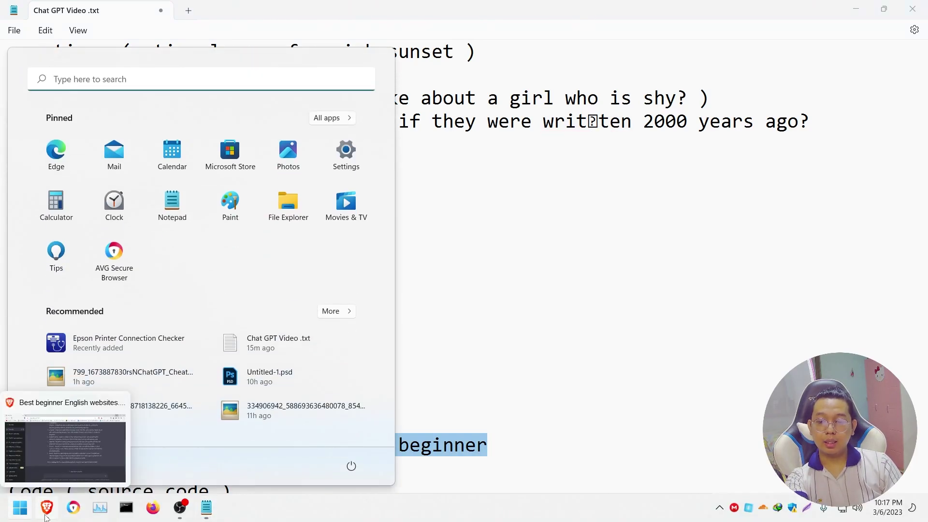
pyautogui.click(47, 510)
pyautogui.click(391, 468)
pyautogui.hotkey('ctrl', 'v')
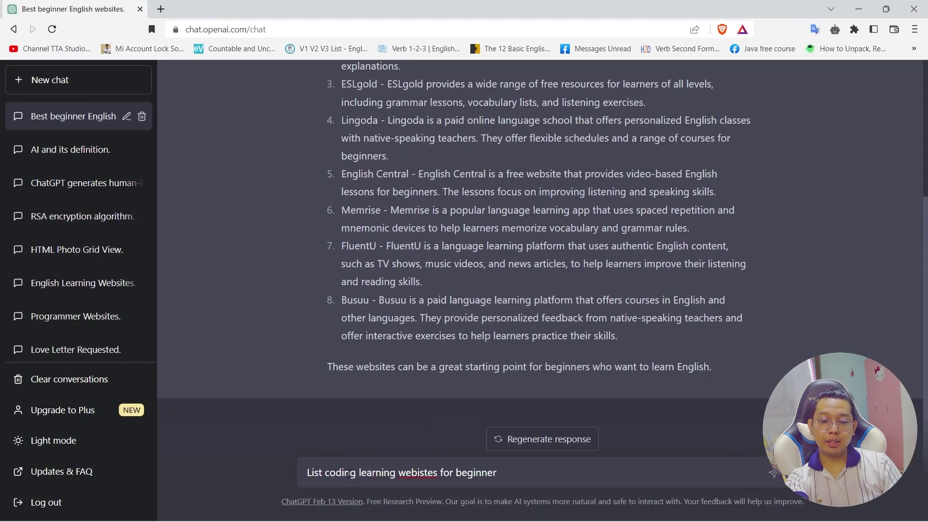
pyautogui.write('HTM')
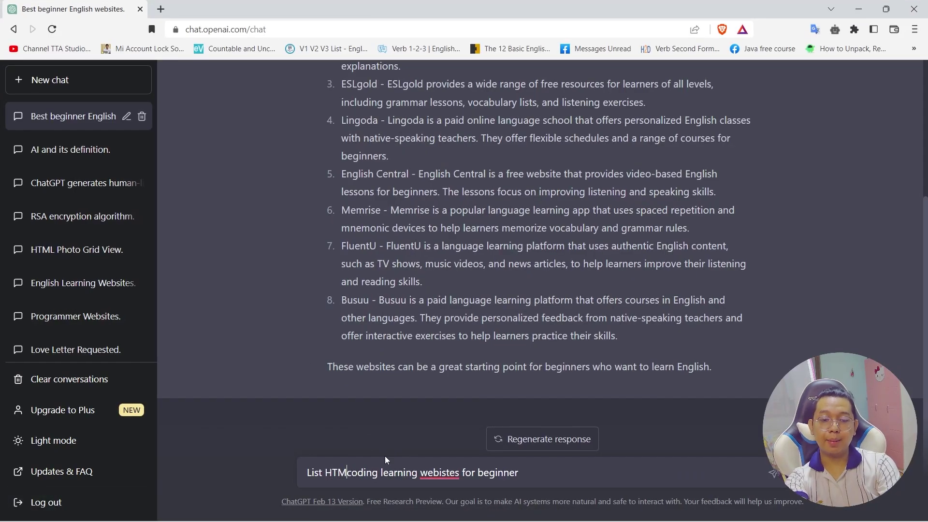
pyautogui.write('L')
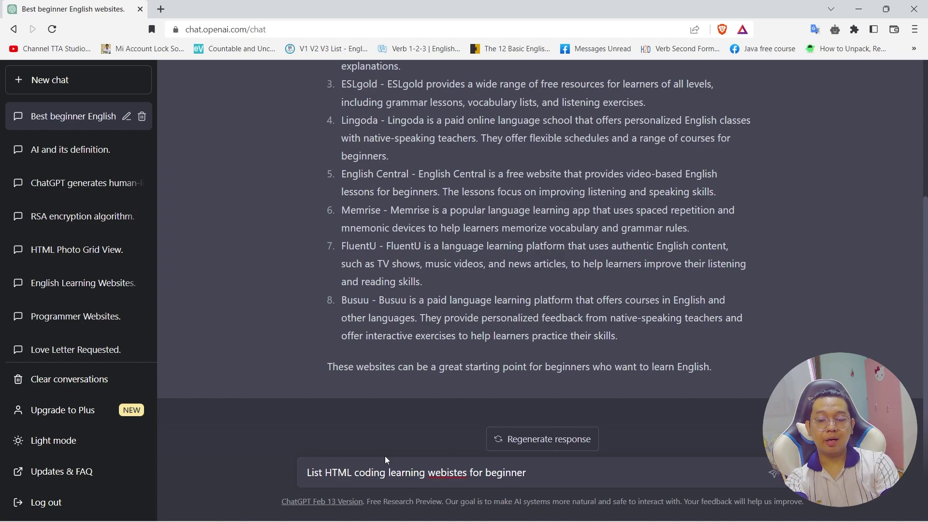
pyautogui.press('BackSpace')
pyautogui.press('BackSpace')
pyautogui.press('BackSpace')
pyautogui.press('BackSpace')
pyautogui.press('BackSpace')
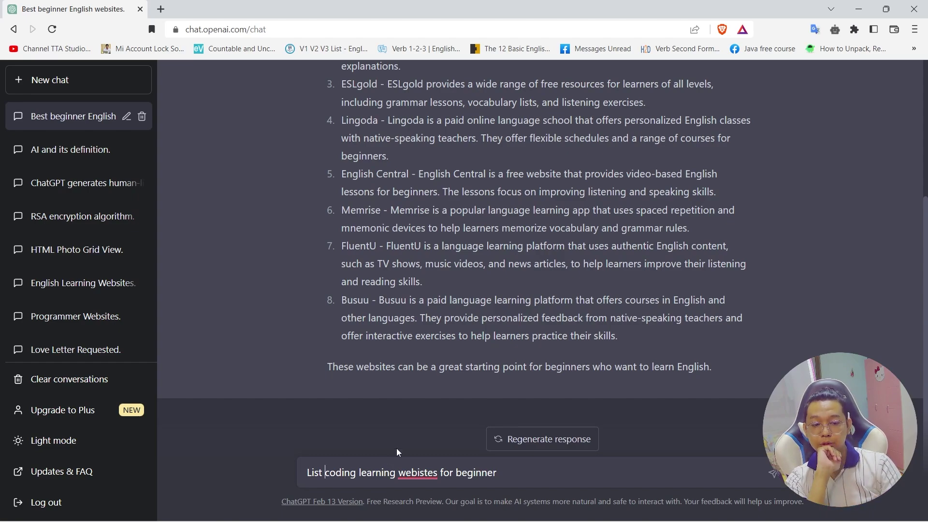
# - Correct "webistes" to "websites" in the prompt, send it and request a regenerated response
pyautogui.rightClick(407, 473)
pyautogui.click(463, 289)
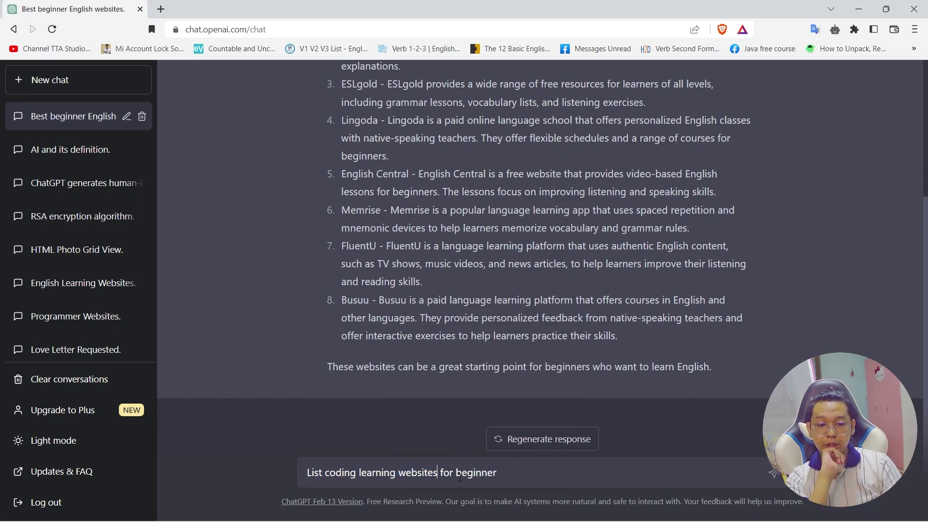
pyautogui.press('Return')
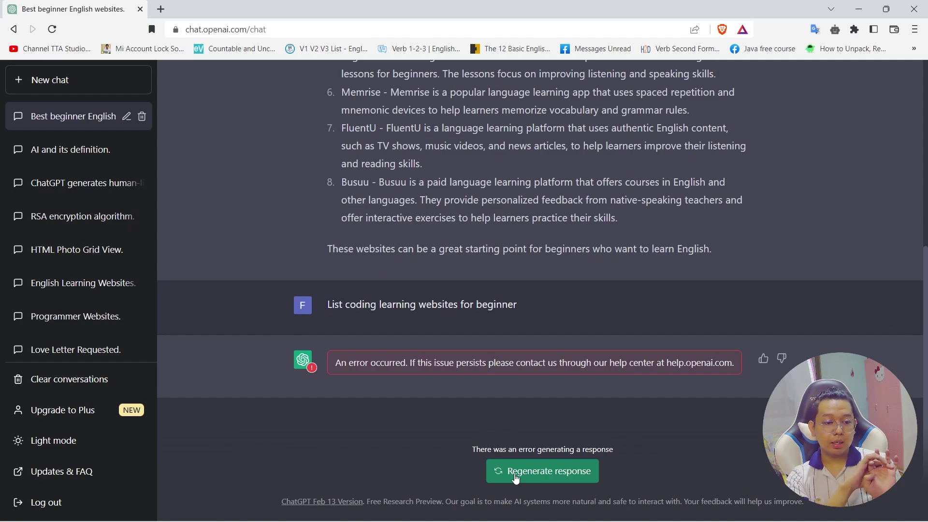
pyautogui.click(556, 476)
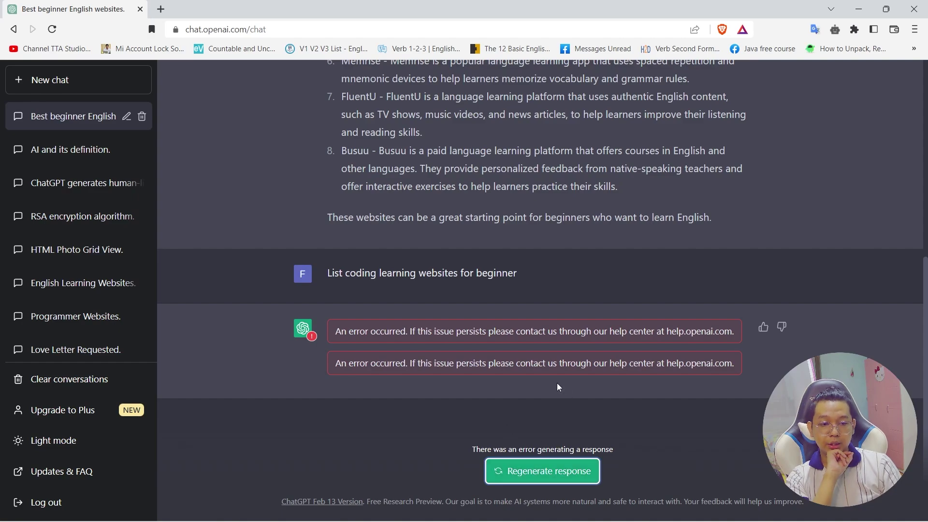
# - Reload the ChatGPT page and switch to Notepad to correct "webistes" to "websites" in the last List line
pyautogui.click(298, 29)
pyautogui.press('Return')
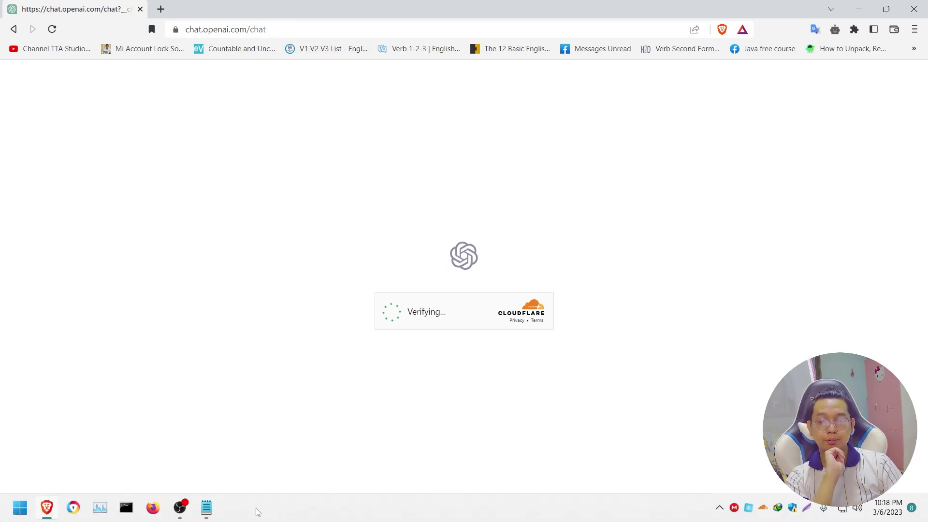
pyautogui.click(207, 508)
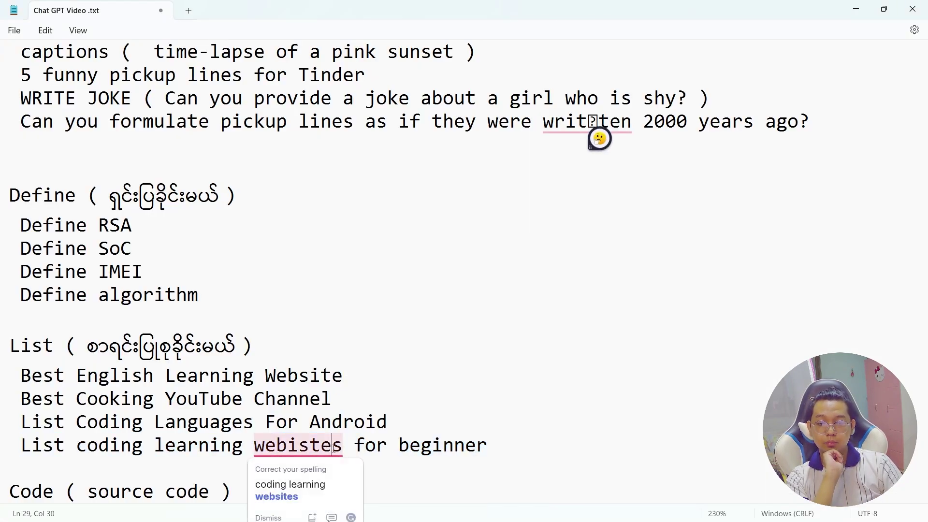
# - Return to Brave, complete the Cloudflare verification and send "List coding learning websites for beginner" in the new chat
pyautogui.hotkey('alt', 'Tab')
pyautogui.click(393, 311)
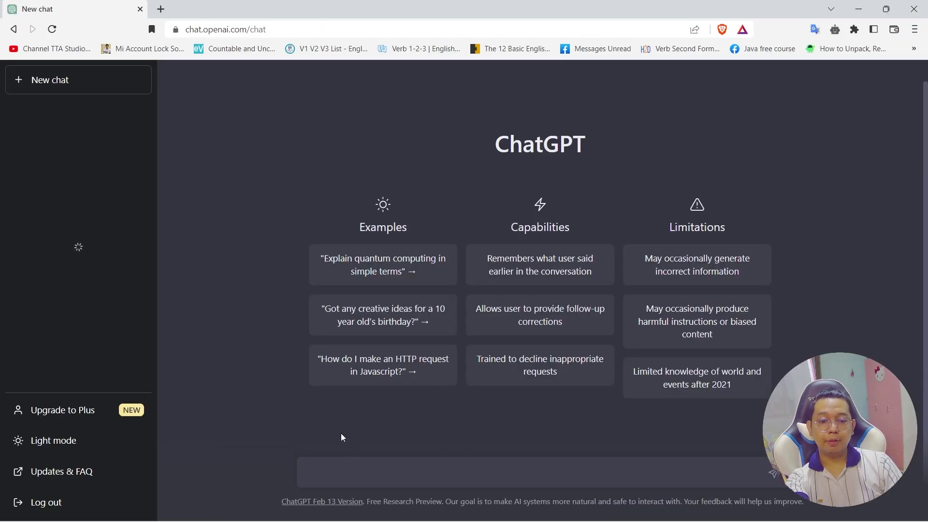
pyautogui.write('List coding learning websites for beginner')
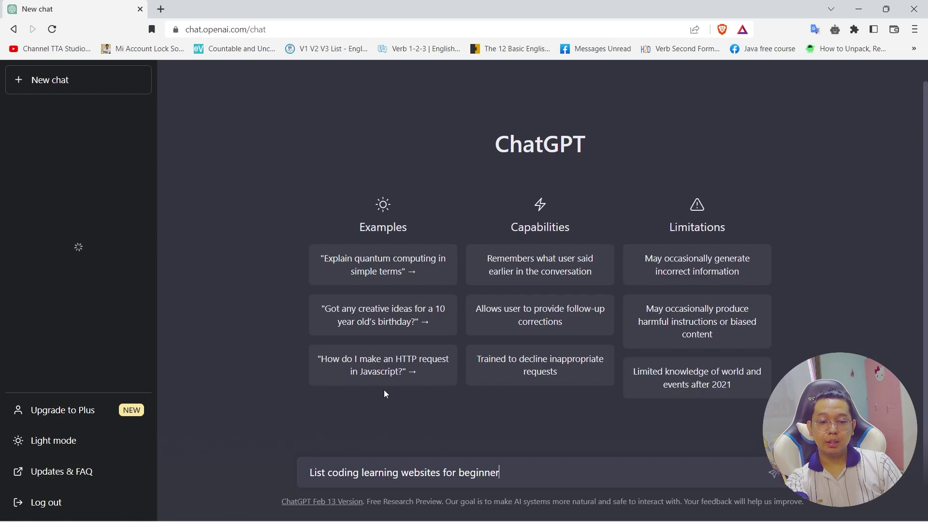
pyautogui.click(774, 478)
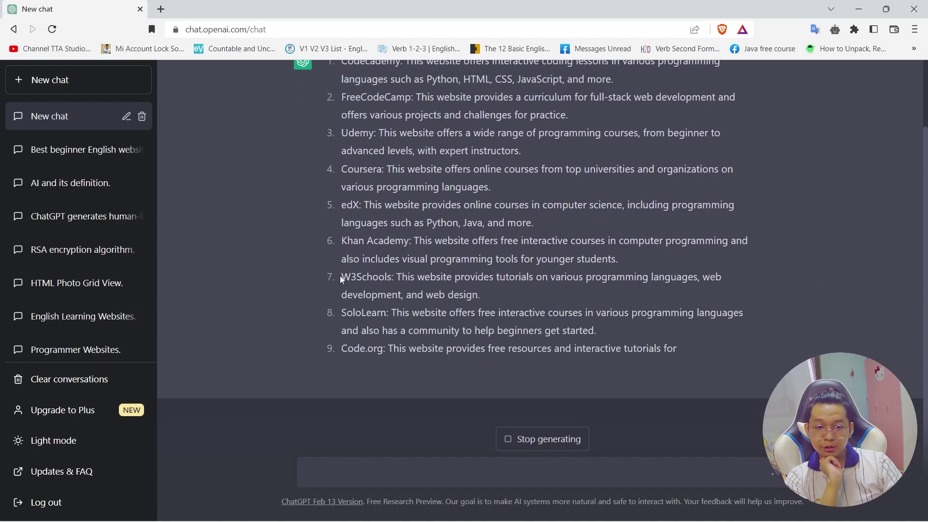
# - Read through the generated coding website list, highlighting phrases in the W3Schools, Code.org, Codecademy, FreeCodeCamp and Udemy entries
pyautogui.moveTo(341, 275); pyautogui.dragTo(342, 186)
pyautogui.click(500, 257)
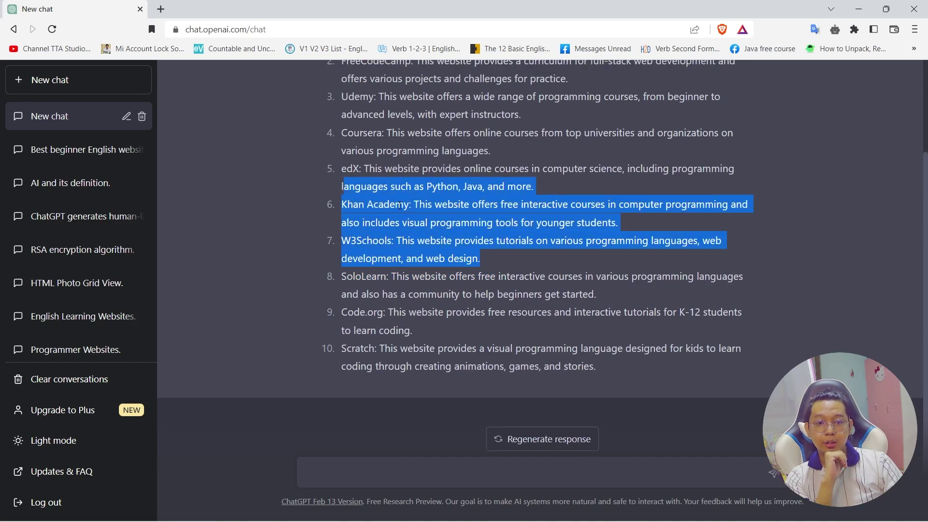
pyautogui.moveTo(486, 266); pyautogui.dragTo(340, 243)
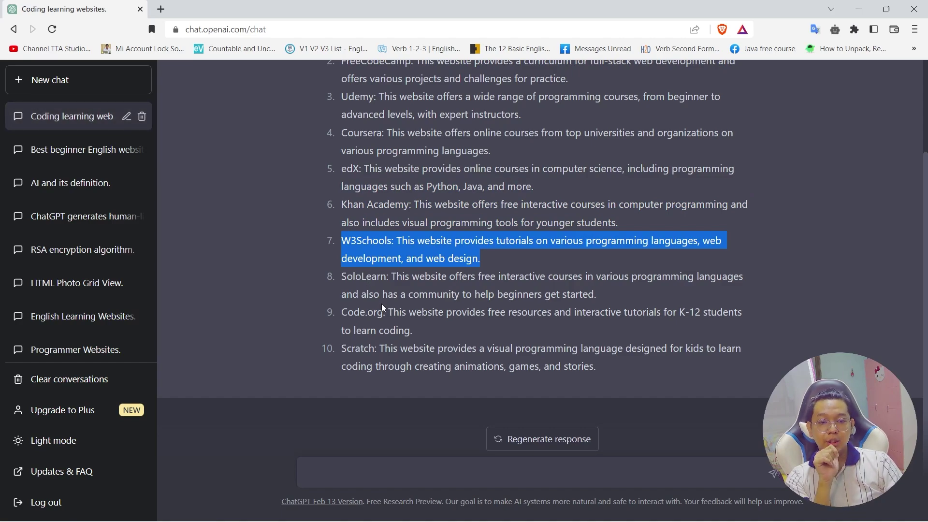
pyautogui.moveTo(340, 312); pyautogui.dragTo(383, 313)
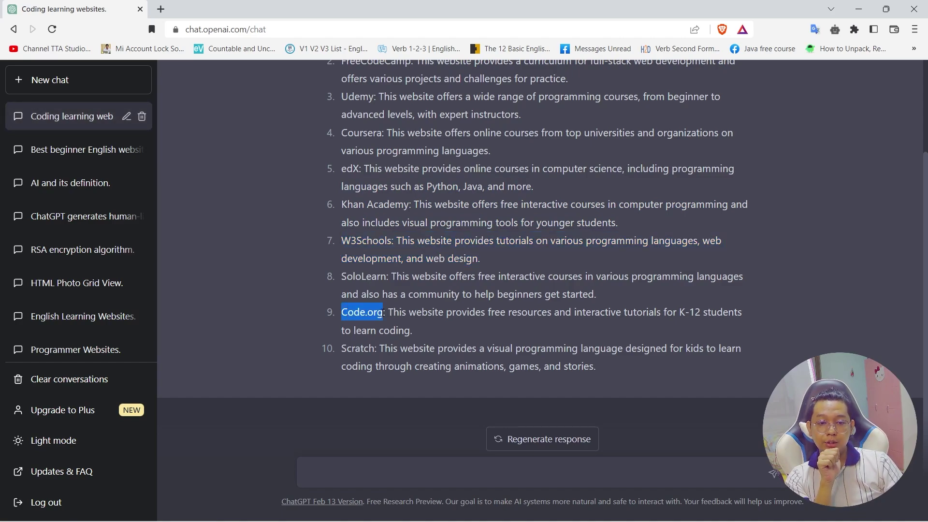
pyautogui.scroll(2, 489, 329)
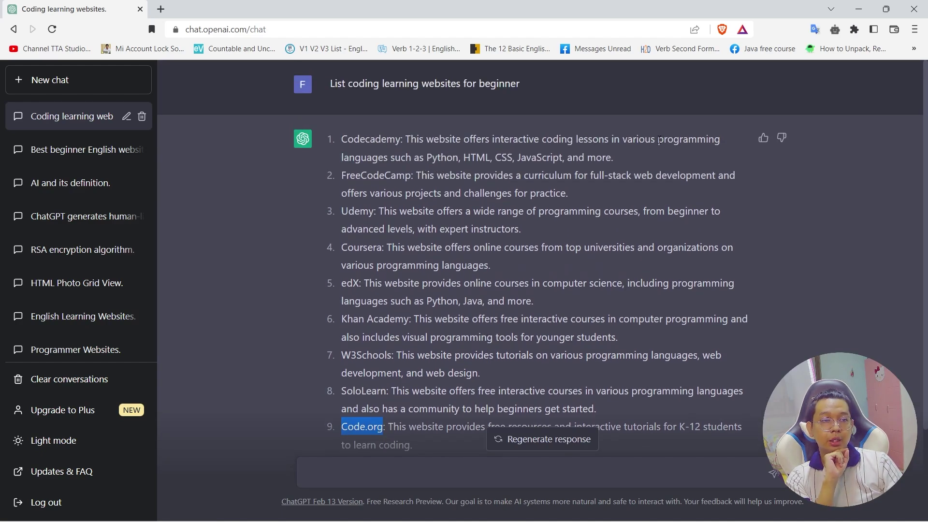
pyautogui.moveTo(619, 138); pyautogui.dragTo(392, 159)
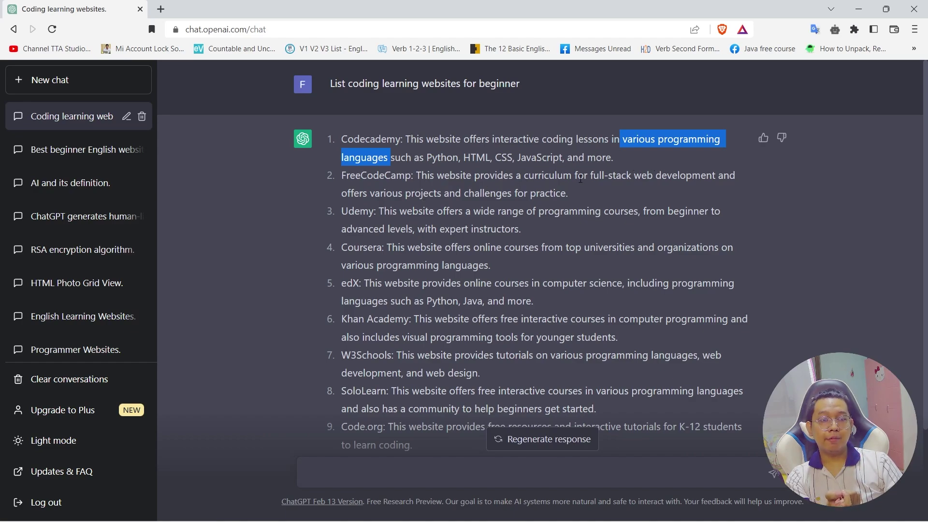
pyautogui.moveTo(590, 176); pyautogui.dragTo(729, 193)
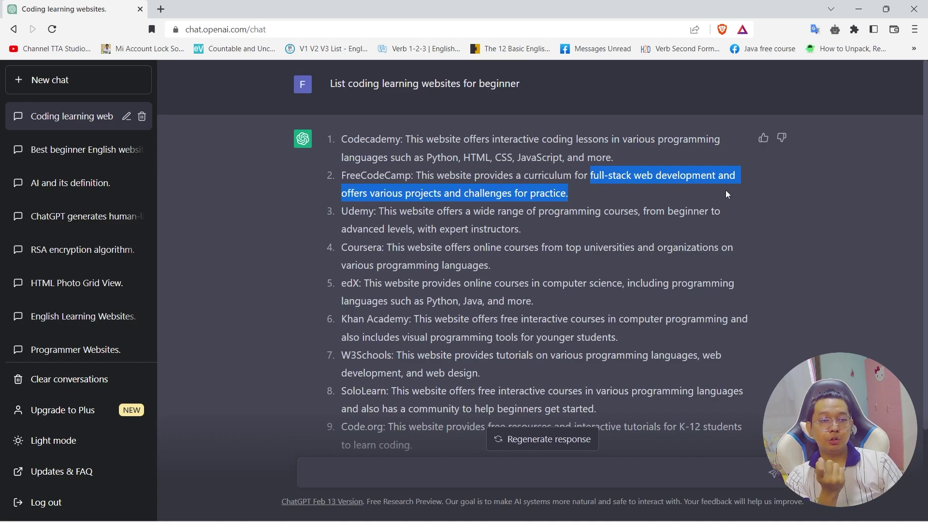
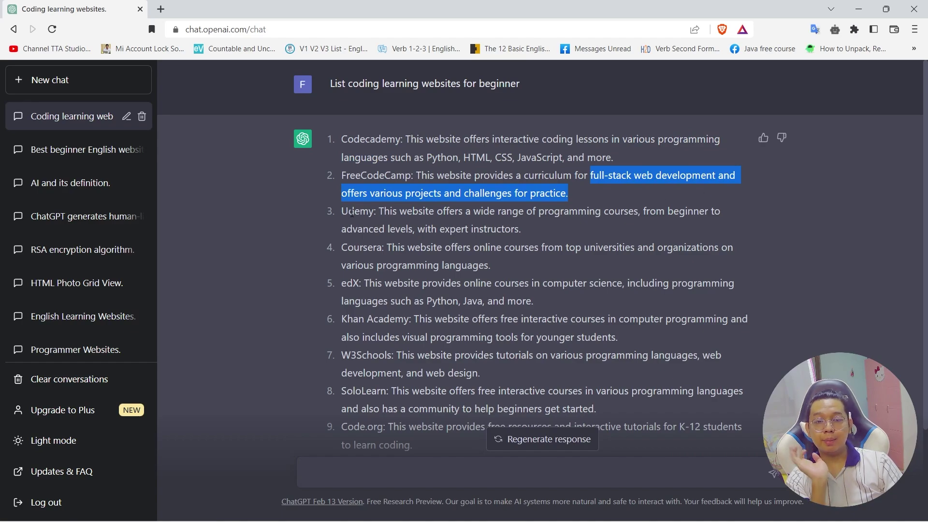
pyautogui.moveTo(342, 210); pyautogui.dragTo(376, 211)
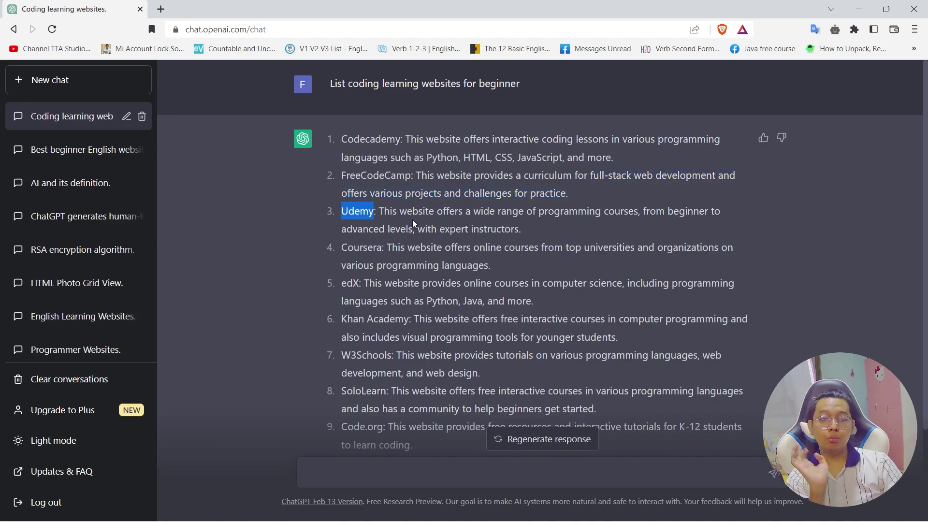
pyautogui.scroll(-3, 357, 324)
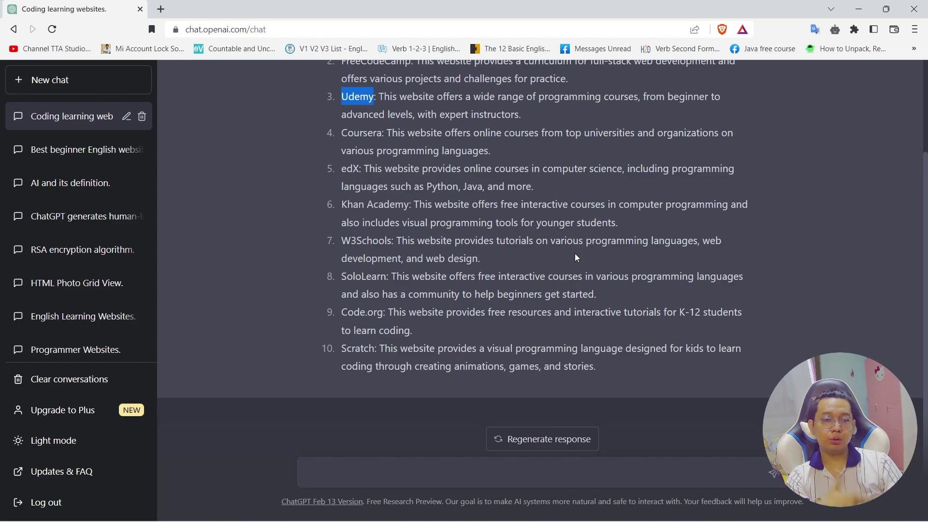
# - Minimize the browser, return to the Notepad notes and highlight the "Code" heading and its "HTML Grid Photo Video" example
pyautogui.click(859, 10)
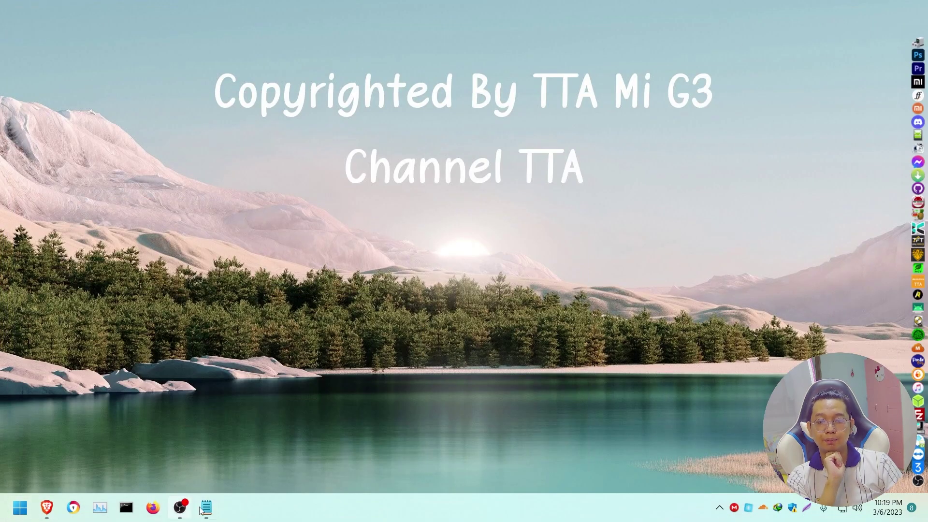
pyautogui.click(205, 508)
pyautogui.scroll(-2, 61, 318)
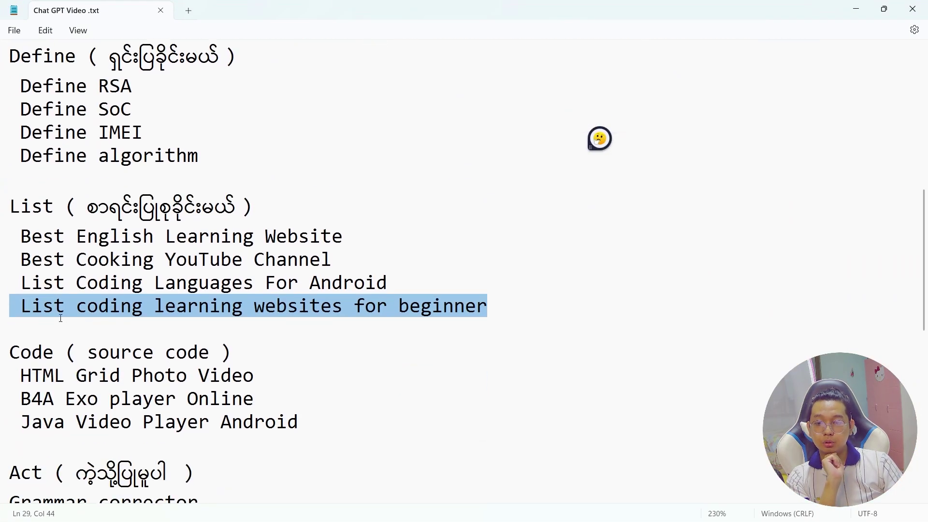
pyautogui.doubleClick(57, 356)
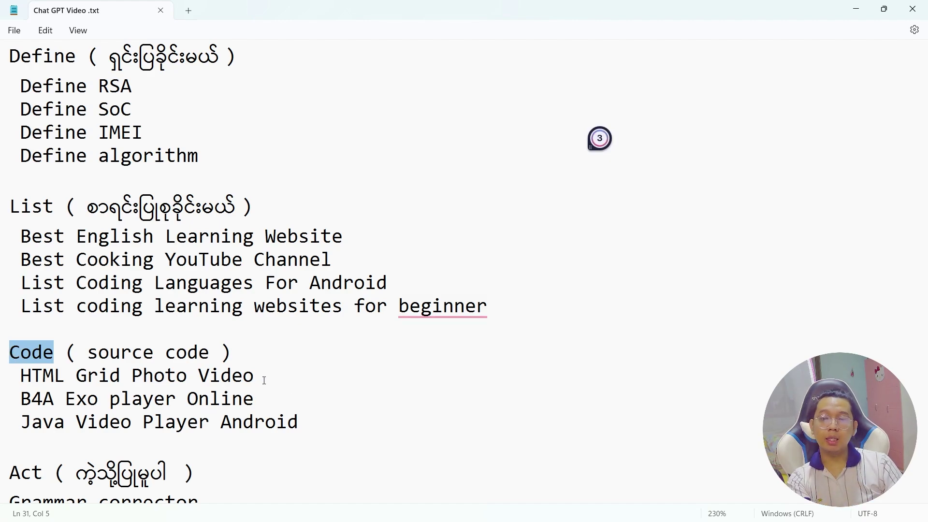
pyautogui.moveTo(265, 381); pyautogui.dragTo(16, 380)
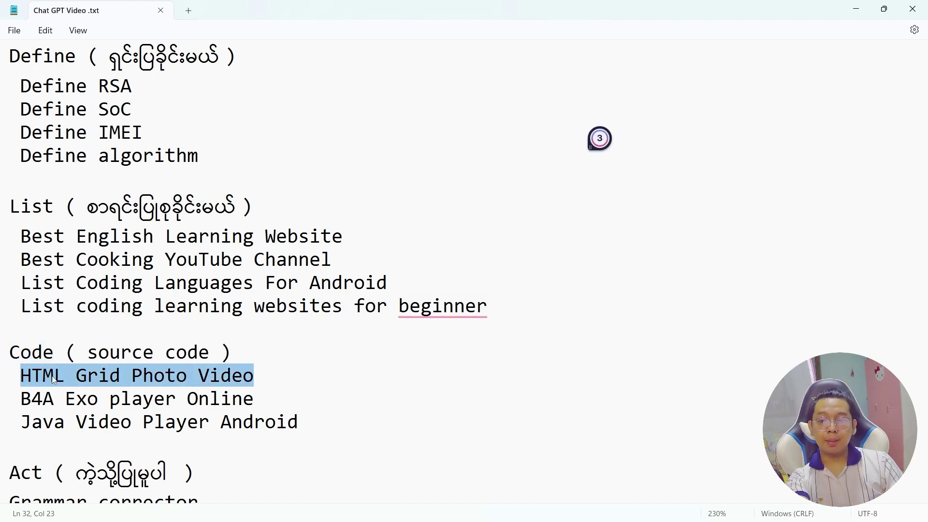
# - Switch to Brave and enter "HTML Grid Photo Video" in the ChatGPT prompt box
pyautogui.click(20, 517)
pyautogui.click(47, 517)
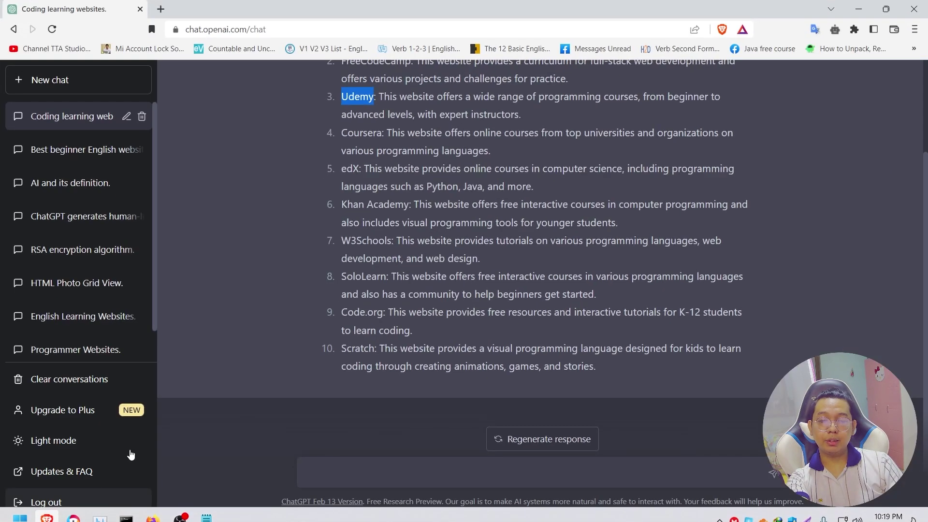
pyautogui.click(378, 472)
pyautogui.write('HTML Grid Photo Video')
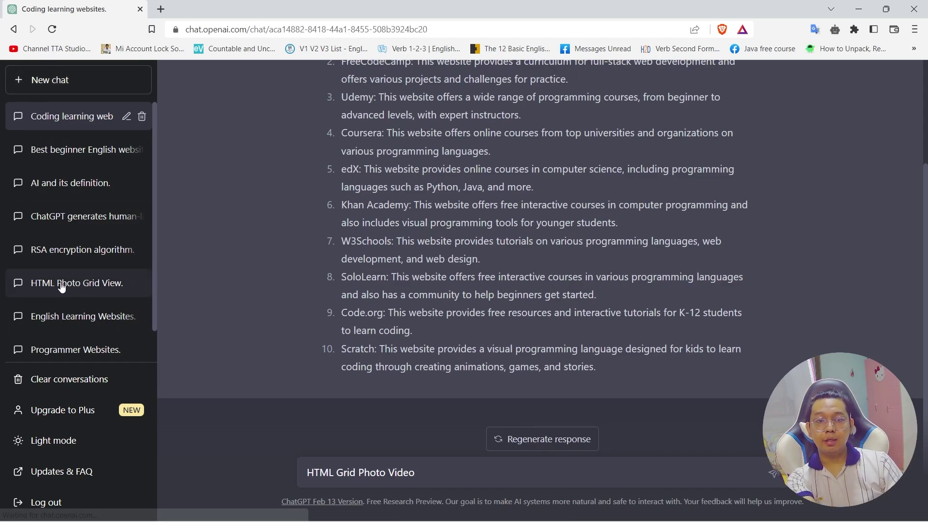
# - Open the earlier "HTML Photo Grid View." conversation from the chat history and go back to its first prompt
pyautogui.scroll(-1, 82, 256)
pyautogui.click(72, 248)
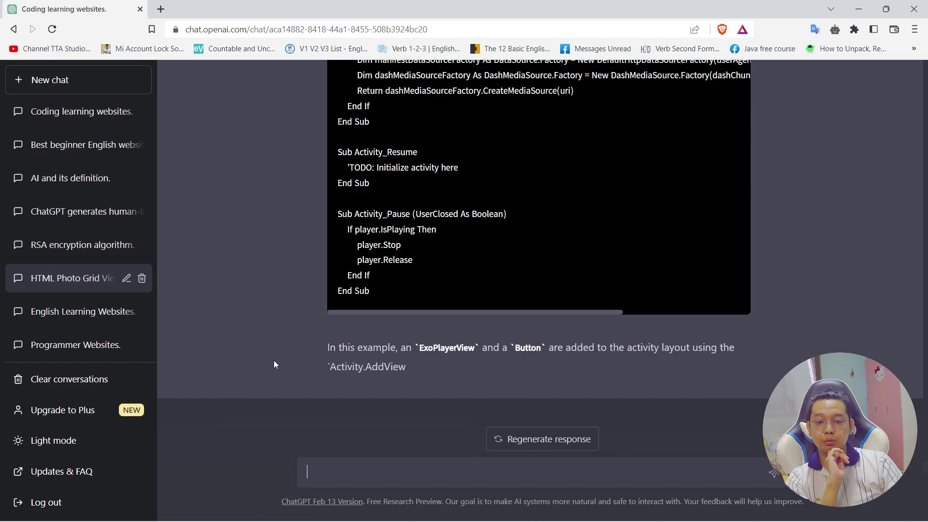
pyautogui.scroll(10, 423, 208)
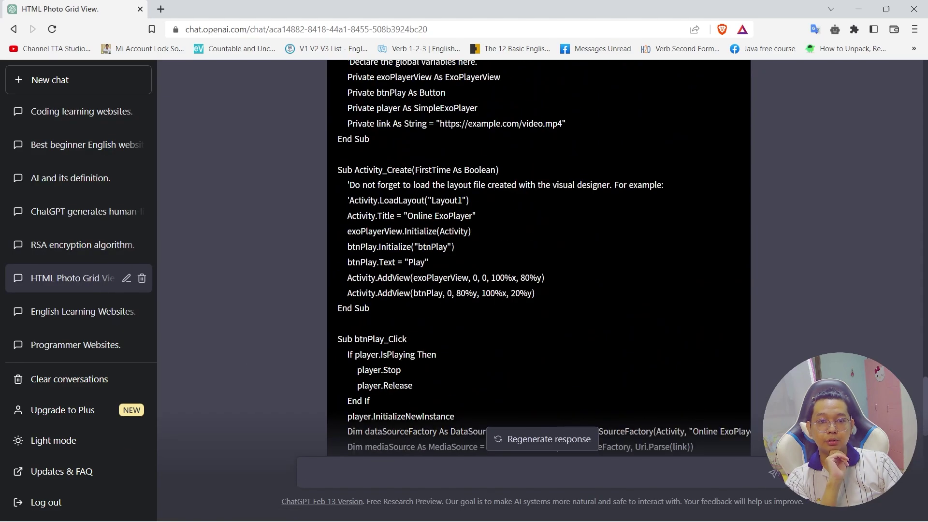
pyautogui.scroll(15, 423, 209)
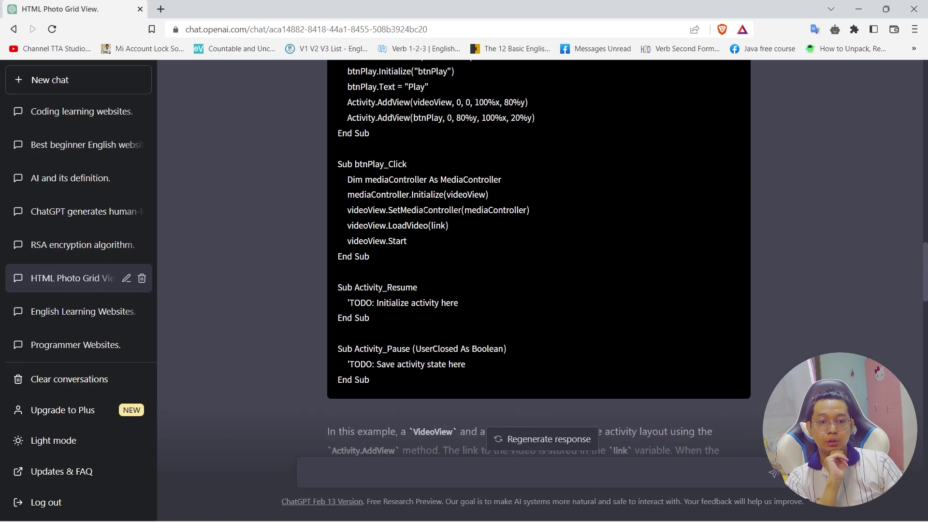
pyautogui.scroll(1, 433, 215)
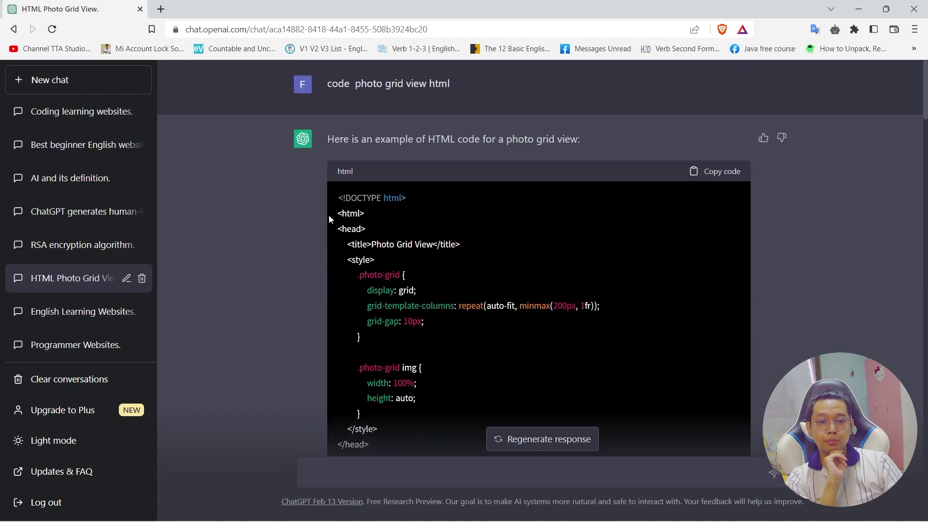
# - Examine the "code photo grid view html" prompt and its generated HTML code, highlighting the prompt's key words and part of the code
pyautogui.moveTo(337, 205); pyautogui.dragTo(406, 277)
pyautogui.moveTo(355, 84); pyautogui.dragTo(471, 85)
pyautogui.moveTo(354, 85); pyautogui.dragTo(327, 86)
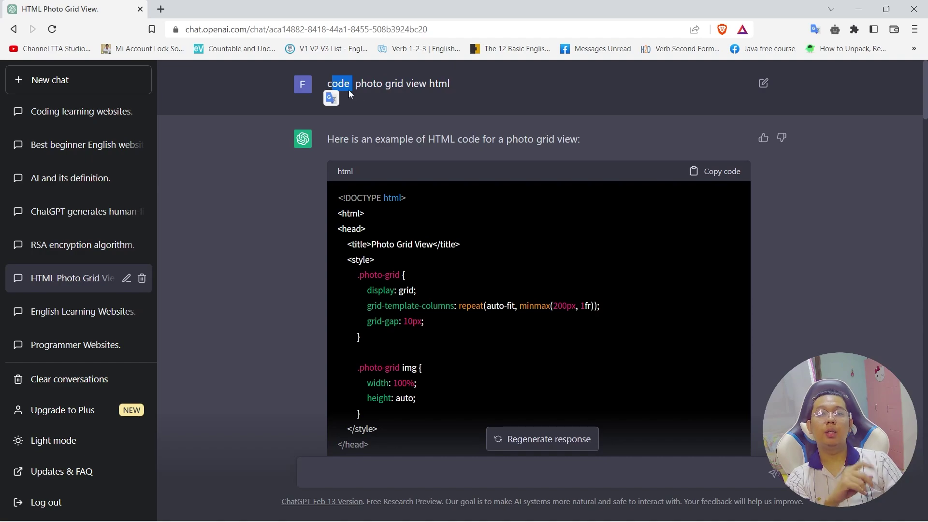
pyautogui.doubleClick(439, 84)
pyautogui.scroll(-5, 471, 208)
pyautogui.scroll(-1, 418, 354)
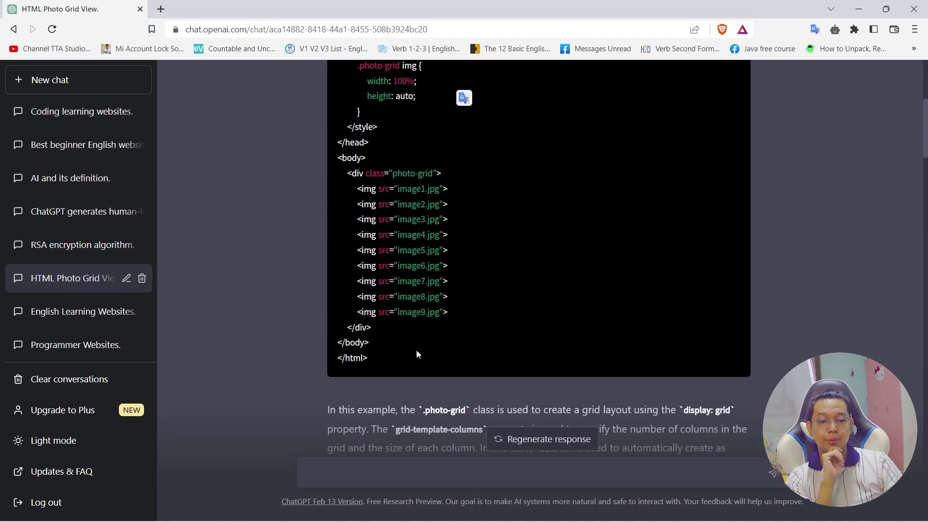
pyautogui.scroll(5, 398, 359)
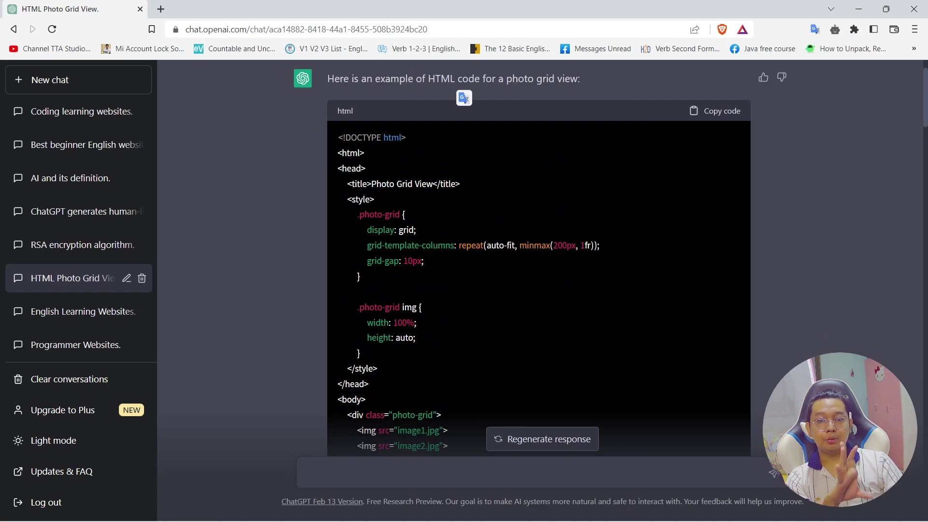
# - Minimize the browser, return to the Notepad notes and highlight the "Act" heading
pyautogui.click(859, 8)
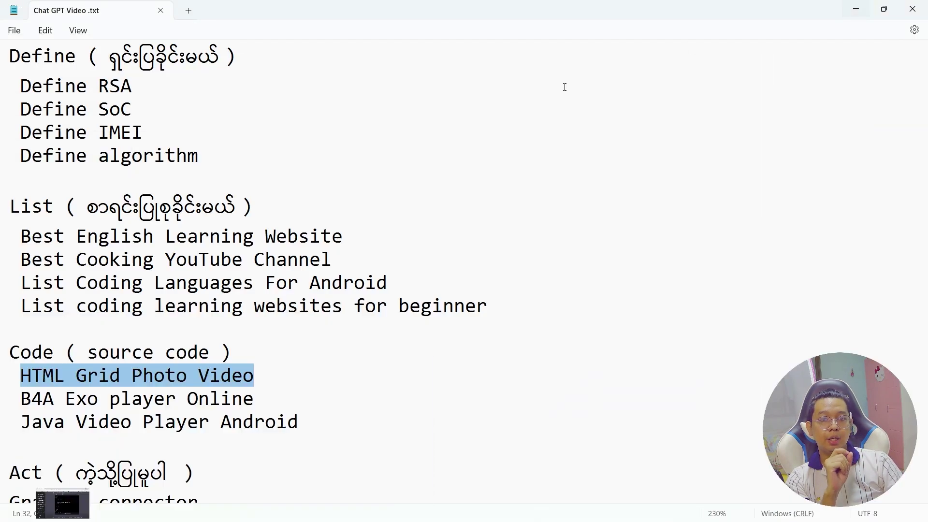
pyautogui.scroll(-1, 599, 138)
pyautogui.scroll(-1, 600, 138)
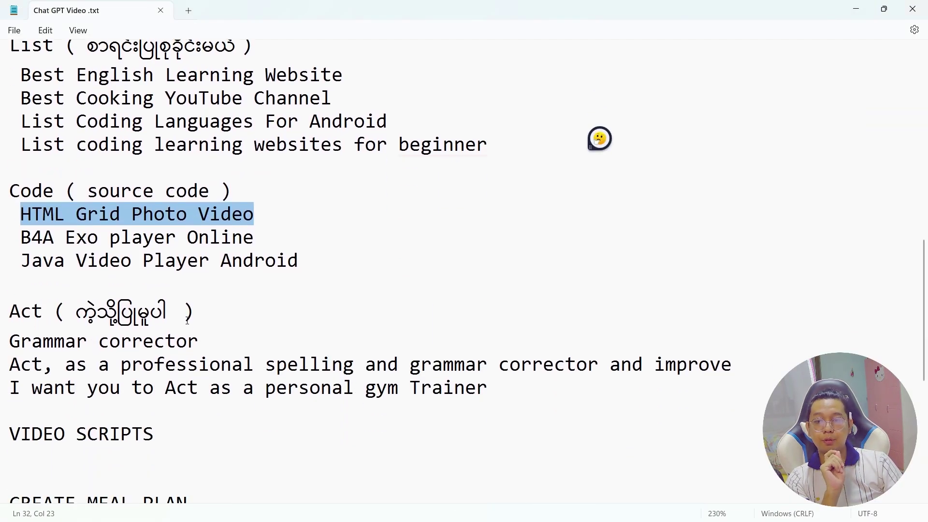
pyautogui.doubleClick(2, 312)
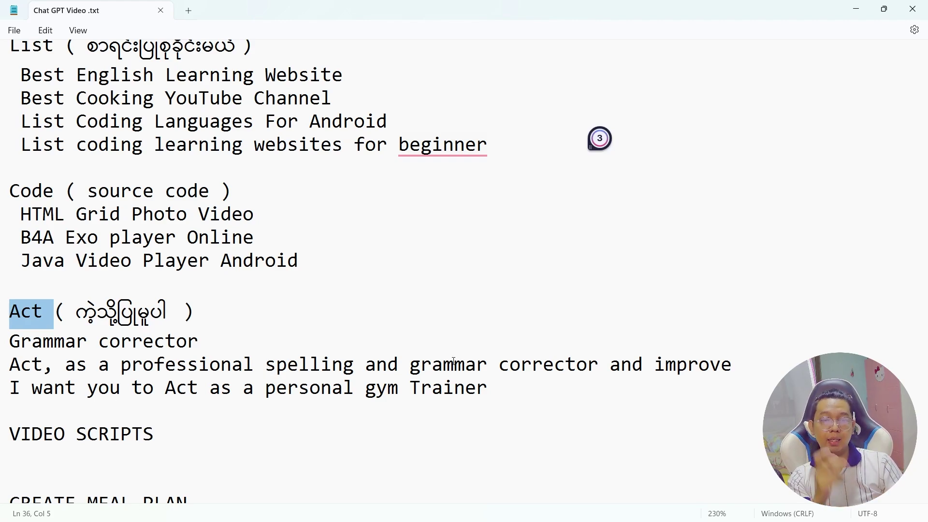
# - Copy the line "Act, as a professional spelling and grammar corrector and improve" from the notes
pyautogui.moveTo(653, 371); pyautogui.dragTo(776, 366)
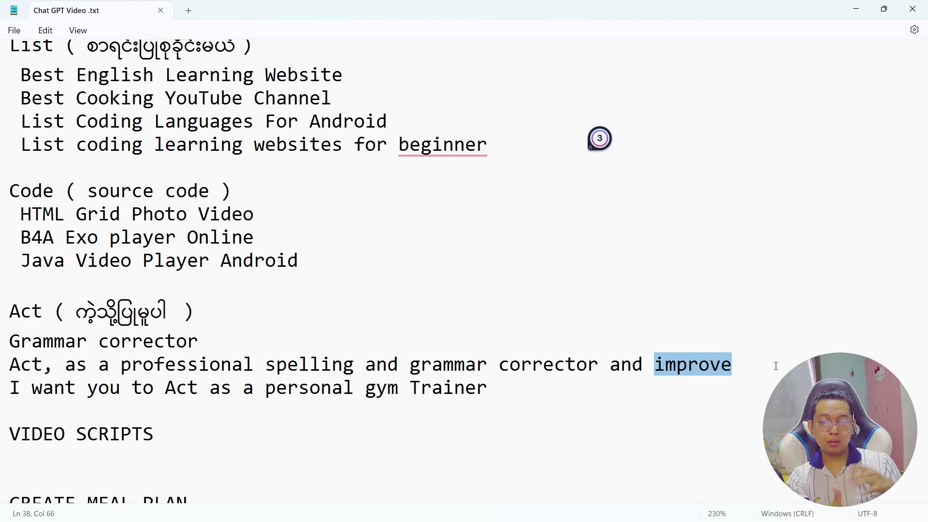
pyautogui.moveTo(776, 366); pyautogui.dragTo(10, 366)
pyautogui.rightClick(29, 359)
pyautogui.click(93, 175)
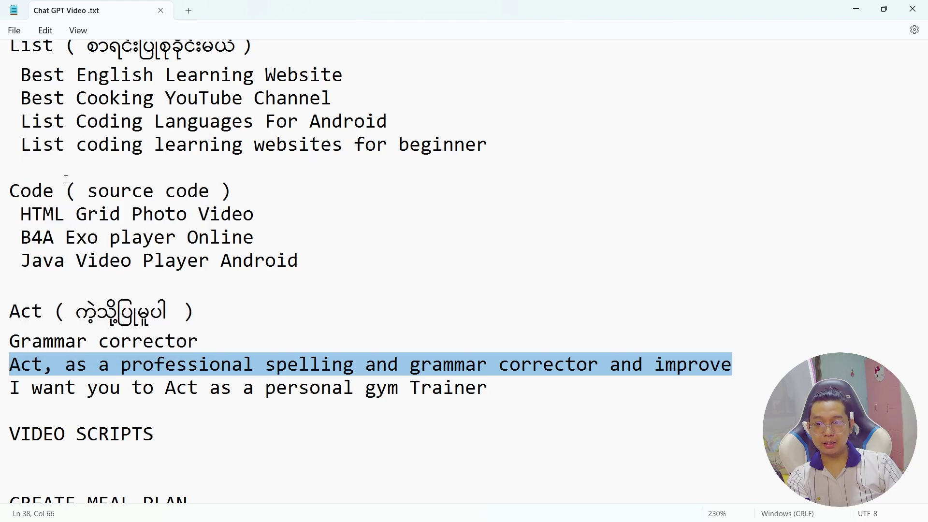
# - Switch to Brave, submit the copied grammar corrector prompt in a new ChatGPT chat and highlight the start of the reply
pyautogui.press('super')
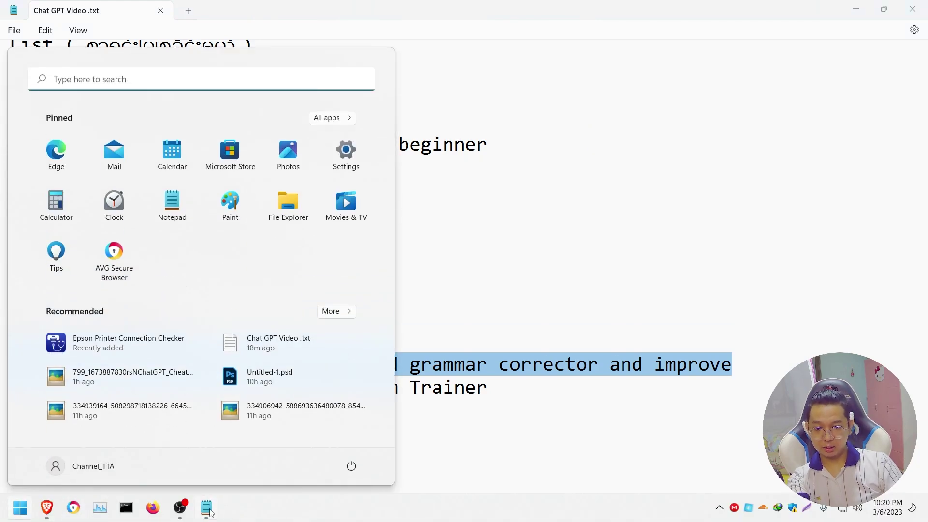
pyautogui.click(47, 507)
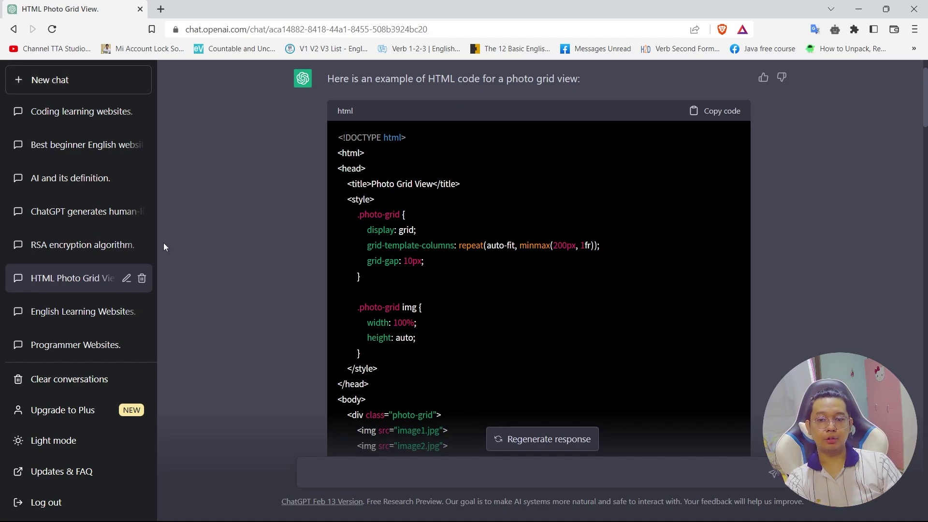
pyautogui.click(50, 82)
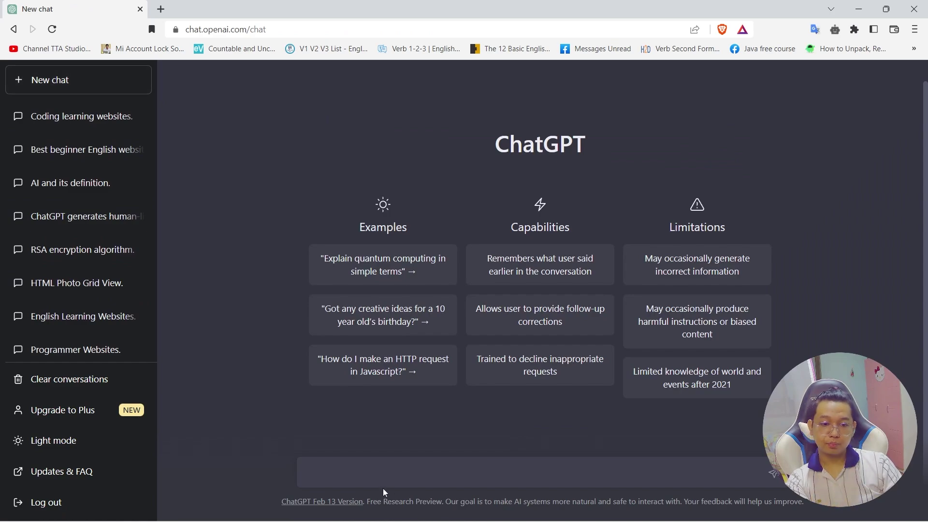
pyautogui.hotkey('ctrl', 'v')
pyautogui.press('Return')
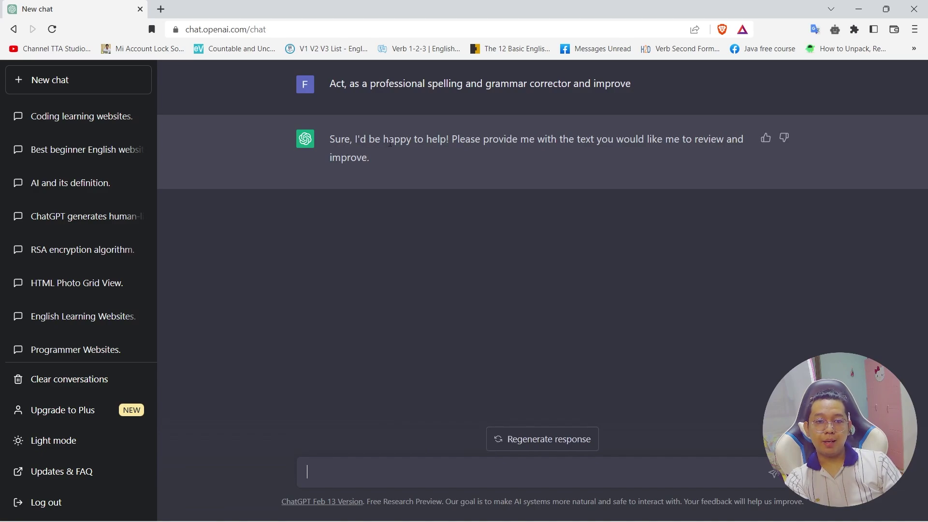
pyautogui.moveTo(432, 139); pyautogui.dragTo(329, 139)
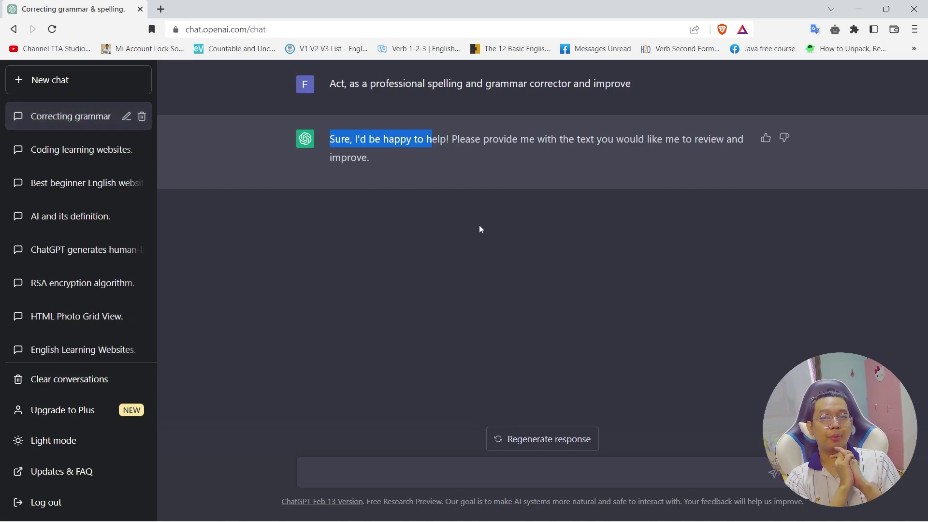
# - Send ChatGPT the sentence "I ate breakfase this morning and I ride bike along side on a beach and I sleep"
pyautogui.click(352, 465)
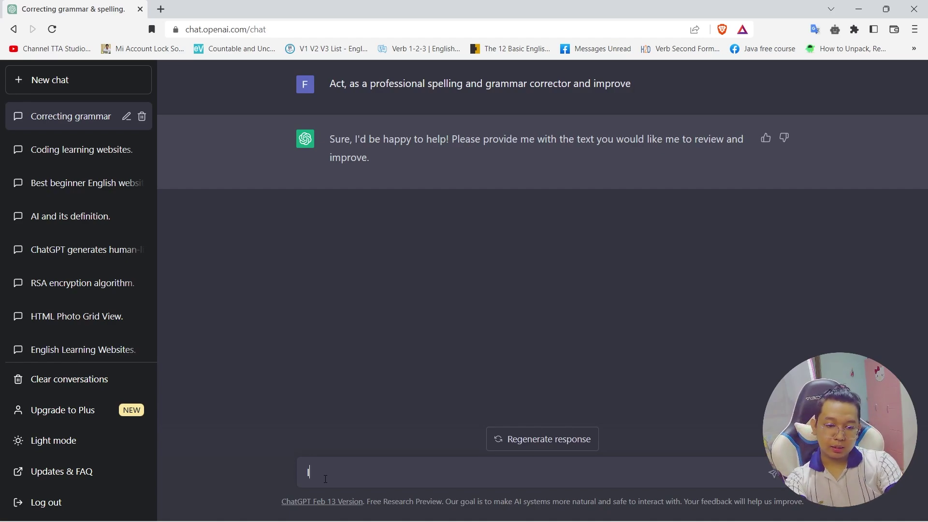
pyautogui.write('ate')
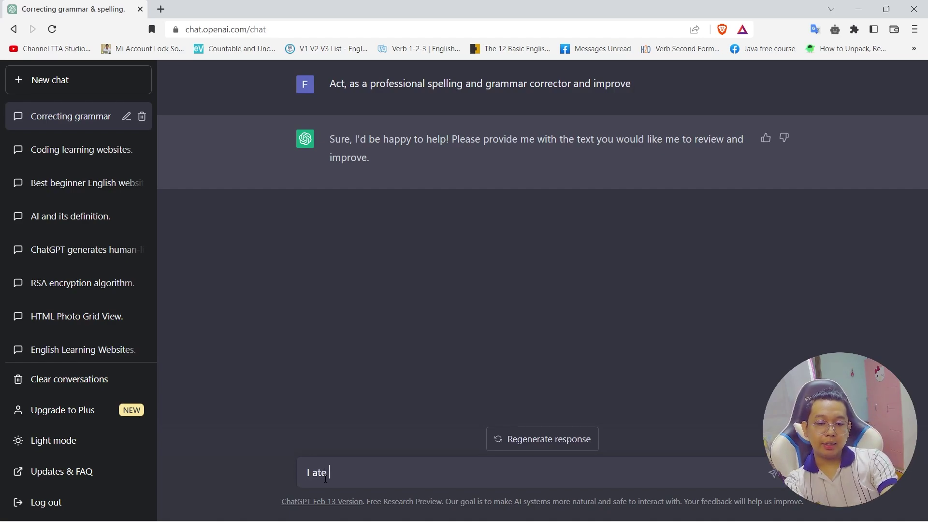
pyautogui.write(' b')
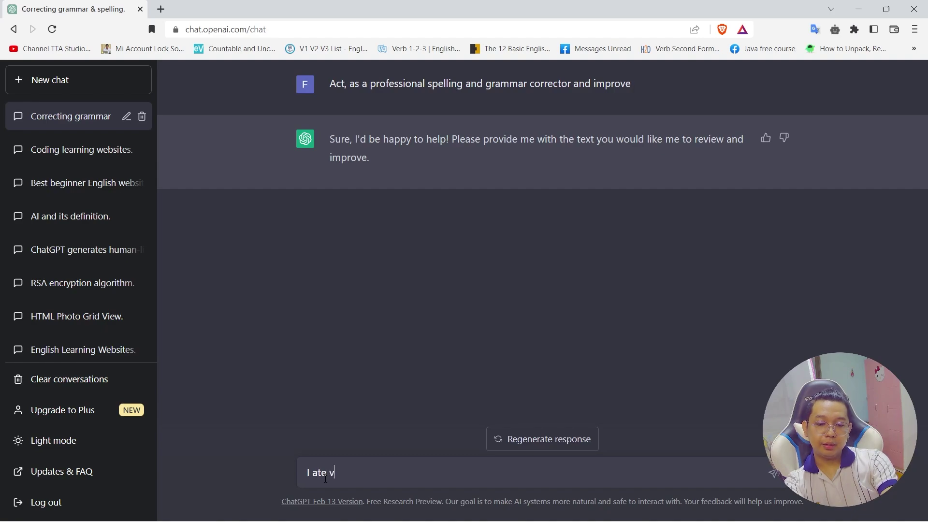
pyautogui.write('reakfase')
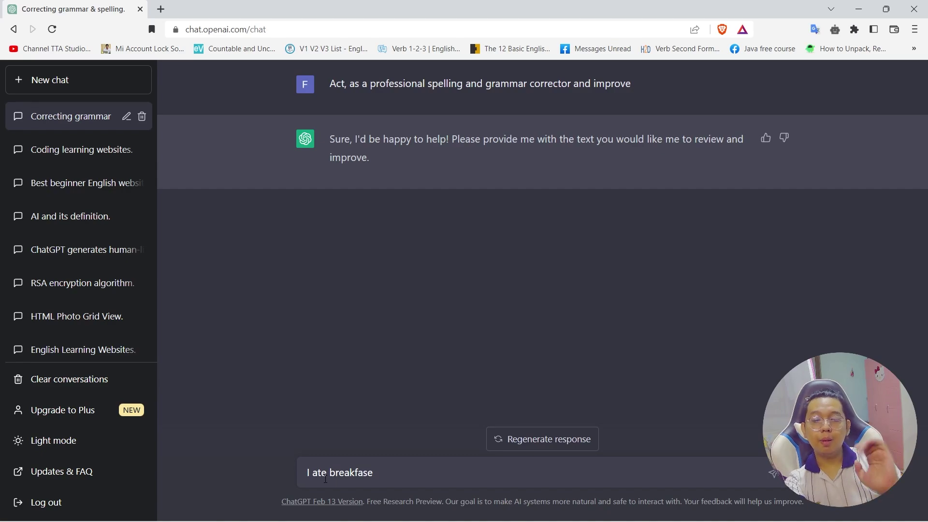
pyautogui.write(' this morning and I')
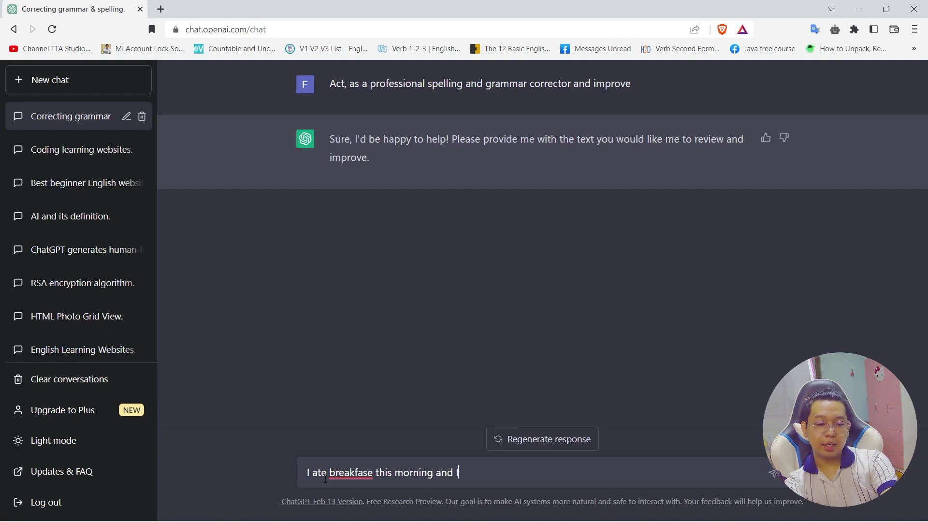
pyautogui.write(' ride bike along side on a beas')
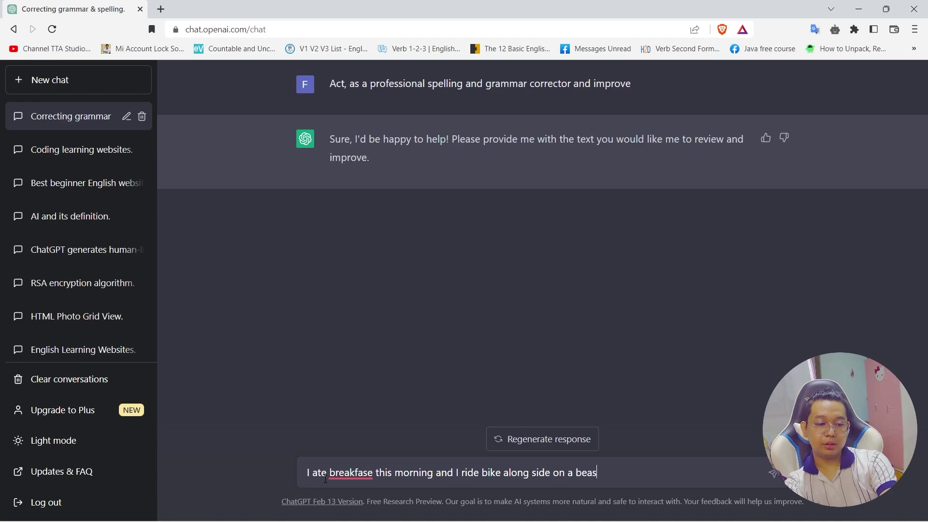
pyautogui.press('BackSpace')
pyautogui.write('ch ')
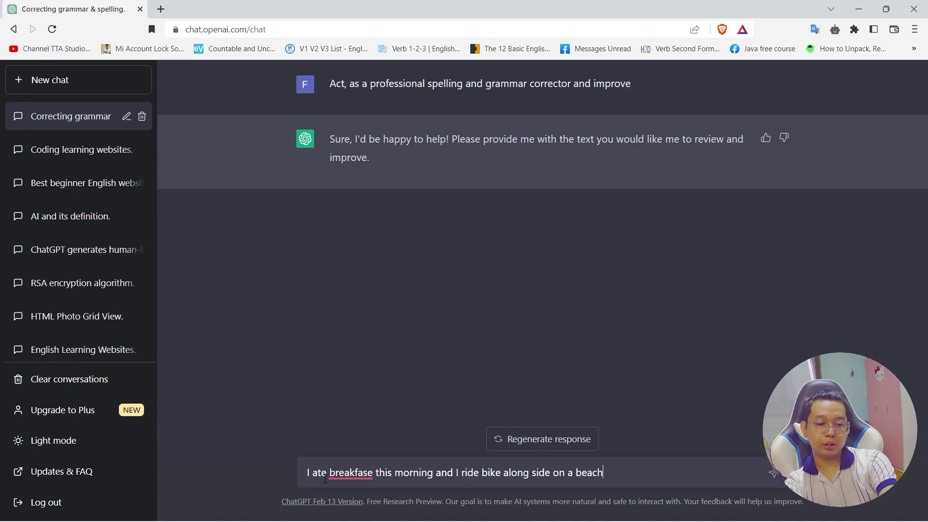
pyautogui.write('and')
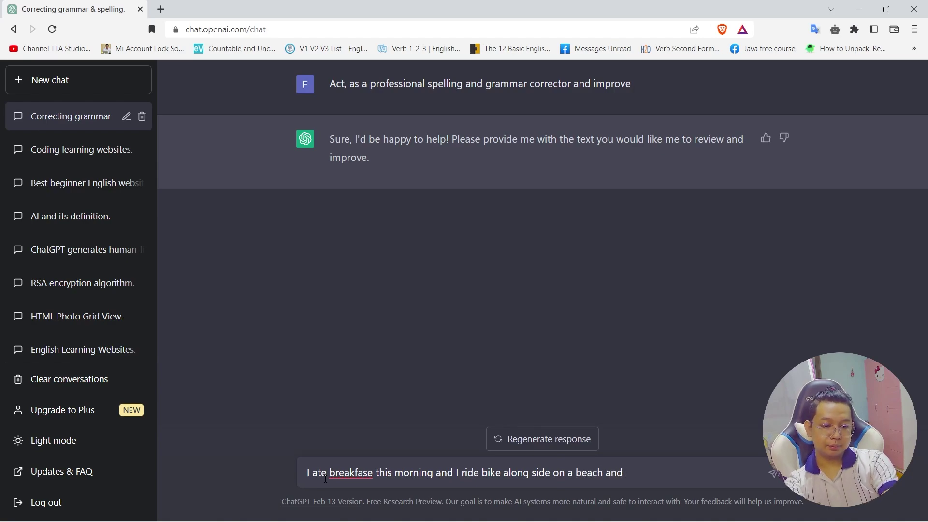
pyautogui.write(' I sleep')
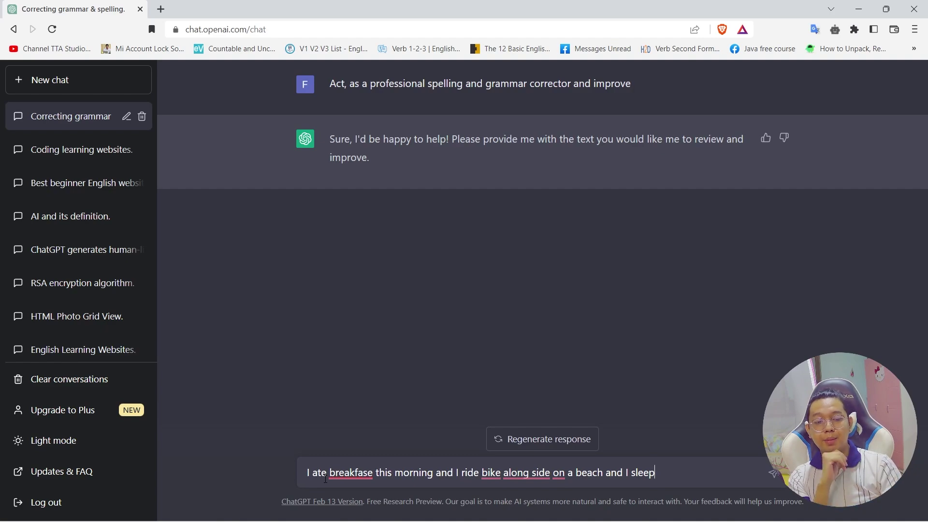
pyautogui.press('Return')
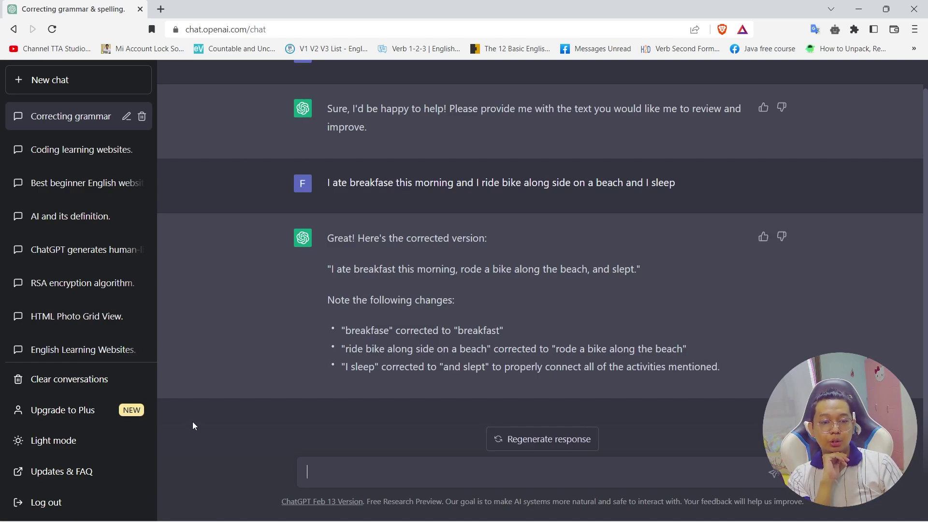
# - Compare the corrected sentence with the original phrase by phrase, highlighting the changed wording and punctuation
pyautogui.doubleClick(467, 269)
pyautogui.moveTo(593, 271); pyautogui.dragTo(638, 272)
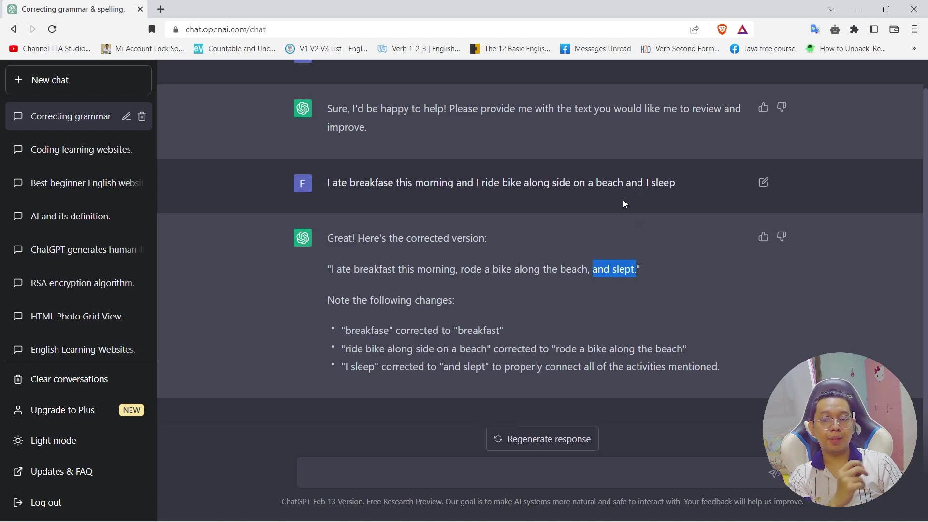
pyautogui.moveTo(332, 271); pyautogui.dragTo(457, 271)
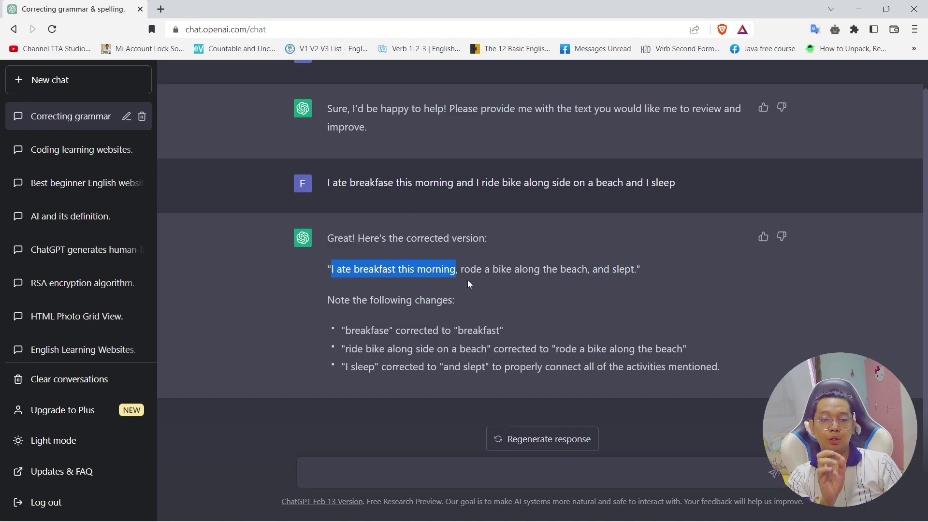
pyautogui.moveTo(477, 183); pyautogui.dragTo(457, 183)
pyautogui.moveTo(456, 269); pyautogui.dragTo(459, 269)
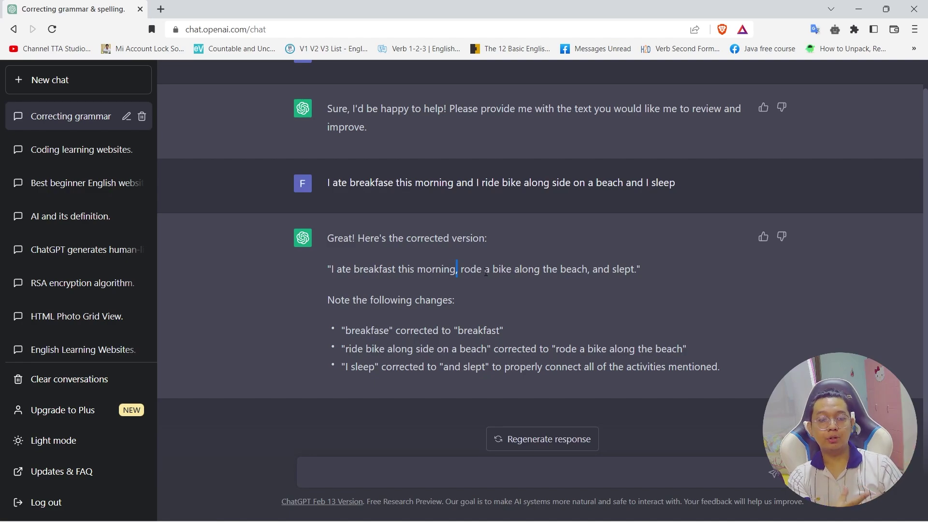
pyautogui.click(468, 273)
pyautogui.scroll(1, 510, 268)
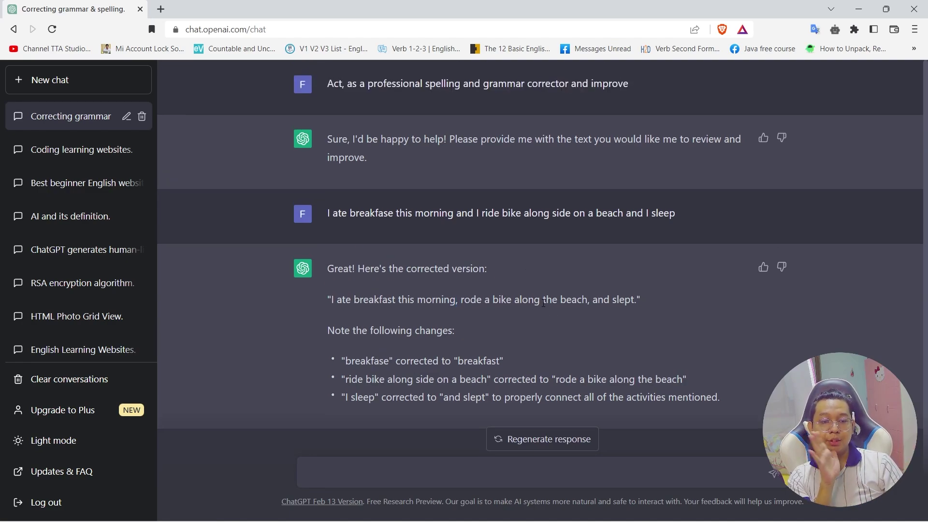
pyautogui.moveTo(514, 303); pyautogui.dragTo(579, 303)
pyautogui.click(575, 212)
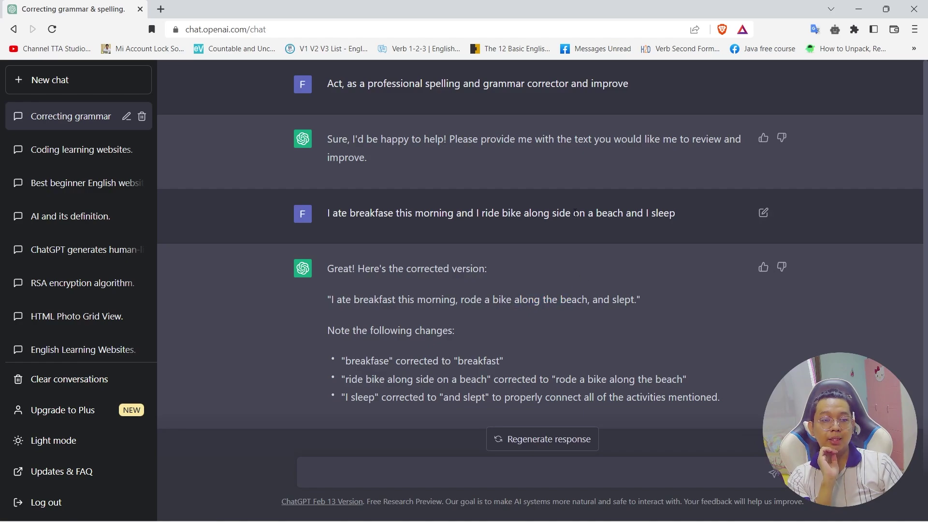
pyautogui.doubleClick(575, 212)
pyautogui.moveTo(513, 299); pyautogui.dragTo(592, 300)
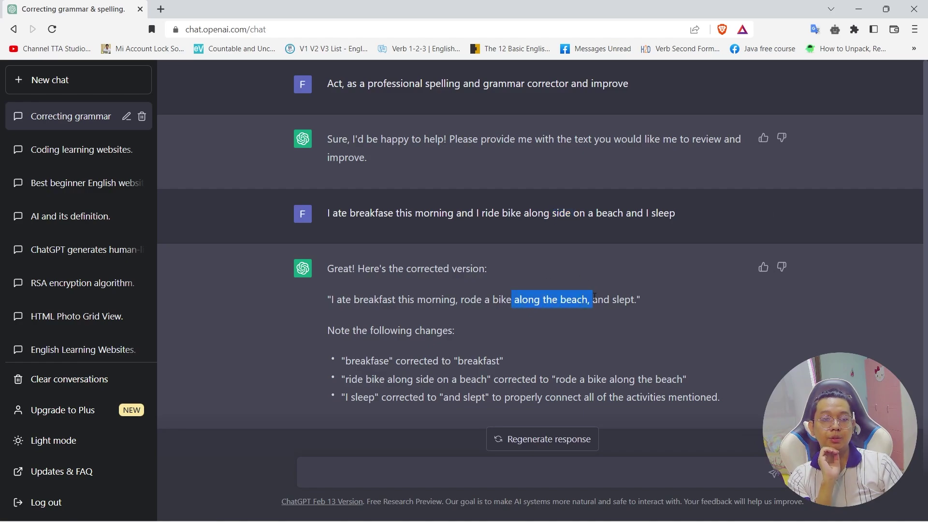
pyautogui.moveTo(572, 212); pyautogui.dragTo(612, 214)
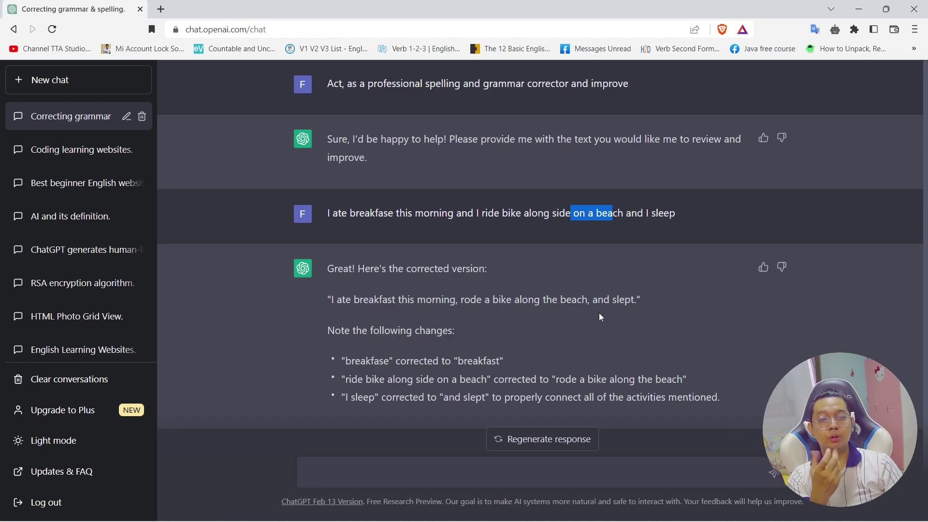
pyautogui.moveTo(593, 300); pyautogui.dragTo(627, 298)
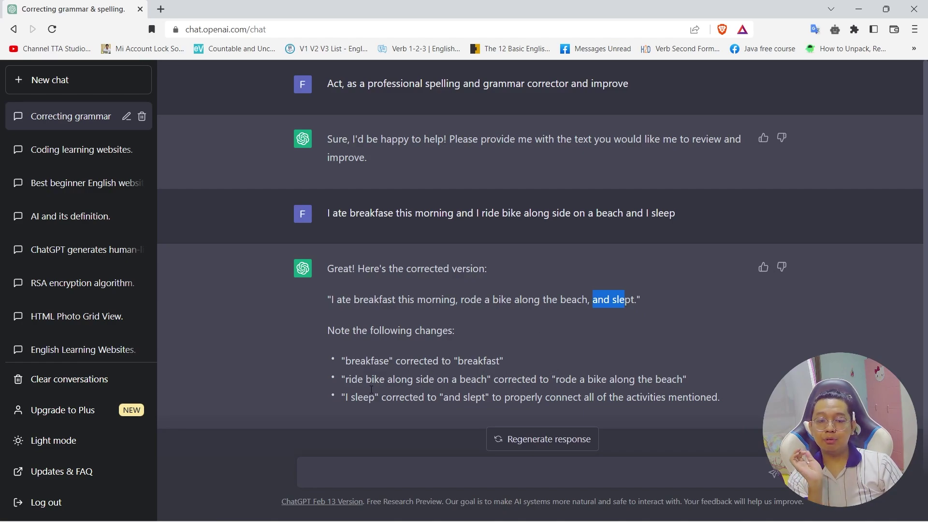
# - Review the list of corrections under "Note the following changes", highlighting each entry, and mark the word "Act" in the first prompt
pyautogui.moveTo(345, 361); pyautogui.dragTo(509, 360)
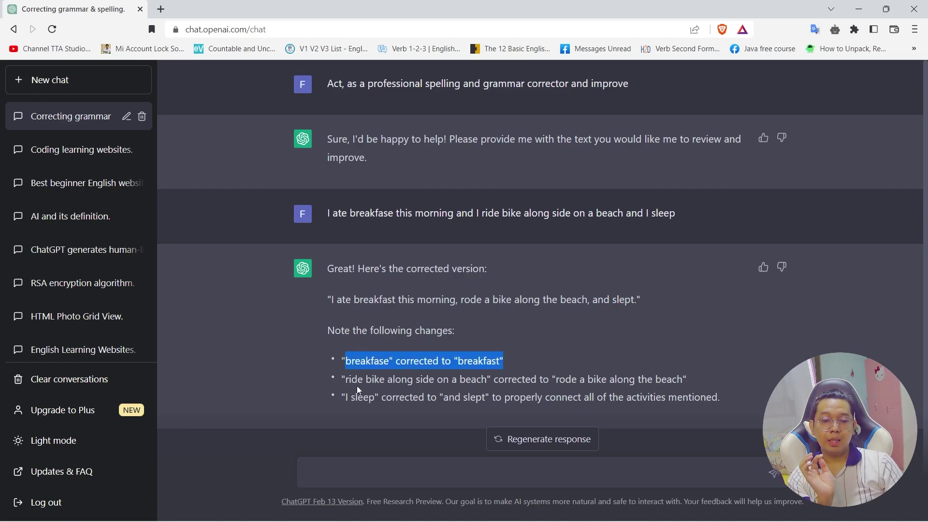
pyautogui.moveTo(556, 380); pyautogui.dragTo(687, 379)
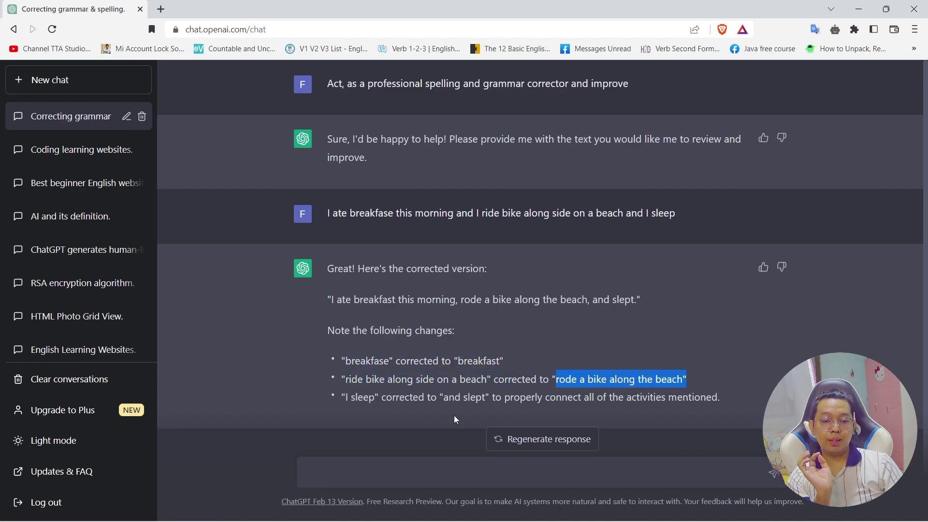
pyautogui.moveTo(438, 397); pyautogui.dragTo(524, 397)
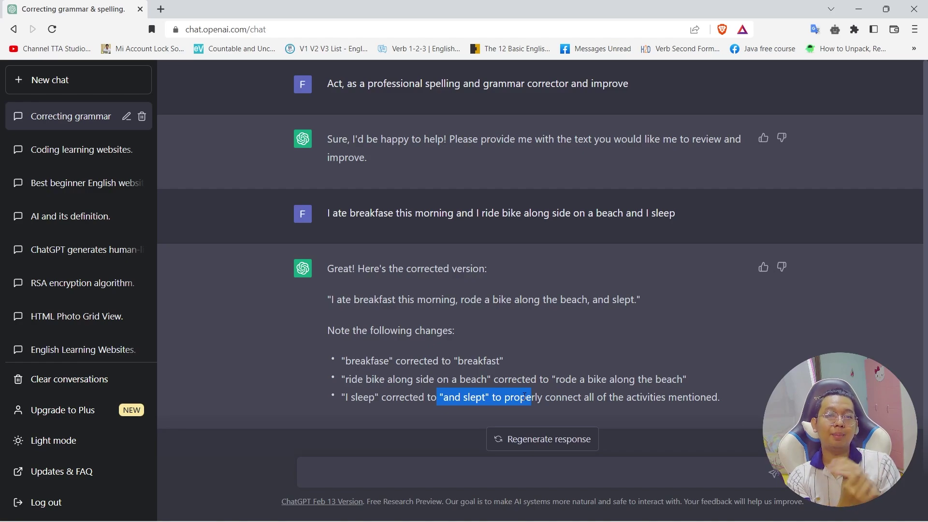
pyautogui.doubleClick(335, 83)
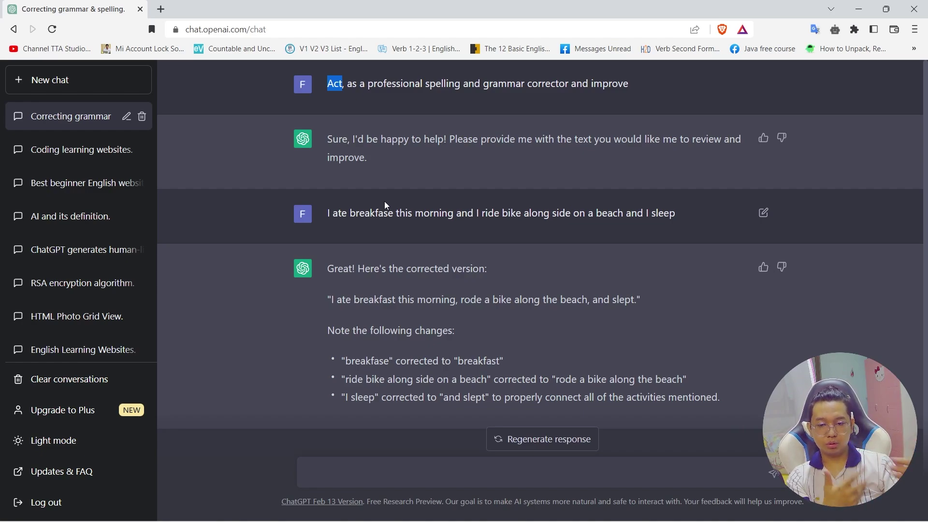
# - Return to the Notepad notes and highlight the "I want you to Act as a personal gym Trainer" line and the "VIDEO SCRIPTS" heading
pyautogui.click(859, 8)
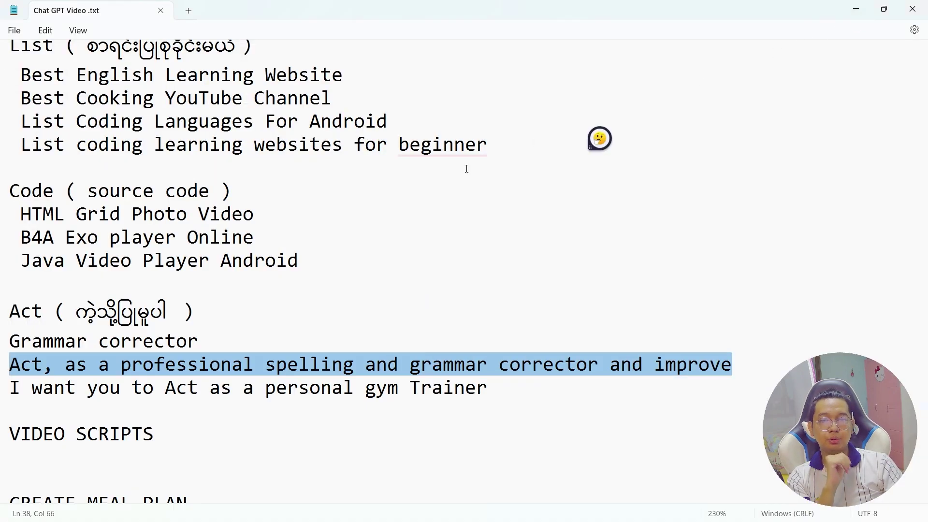
pyautogui.moveTo(517, 387); pyautogui.dragTo(179, 388)
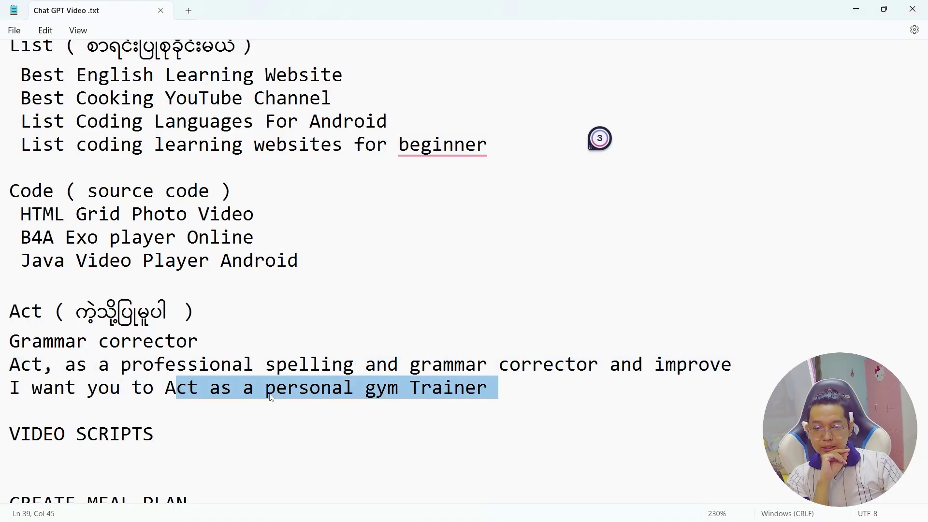
pyautogui.moveTo(555, 387); pyautogui.dragTo(7, 389)
pyautogui.moveTo(155, 433); pyautogui.dragTo(9, 433)
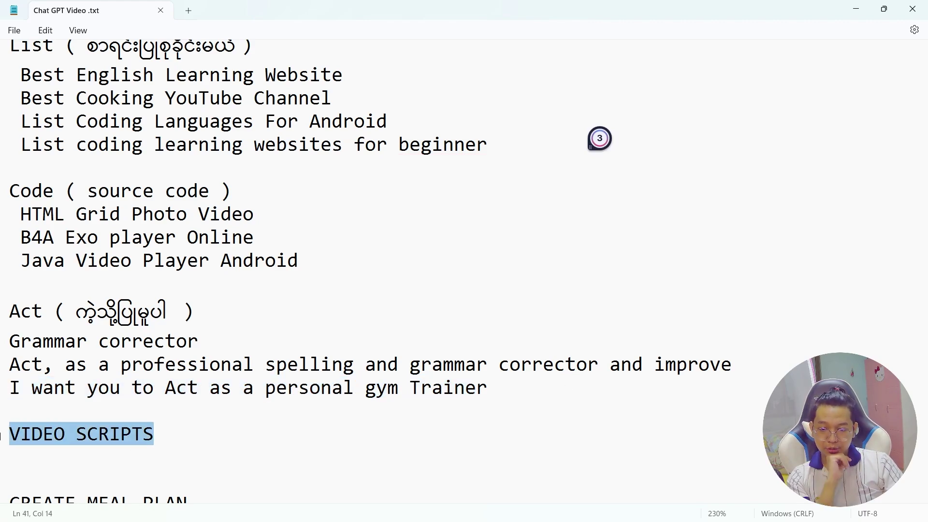
pyautogui.write('Act, as a professional spelling and grammar corrector and improve')
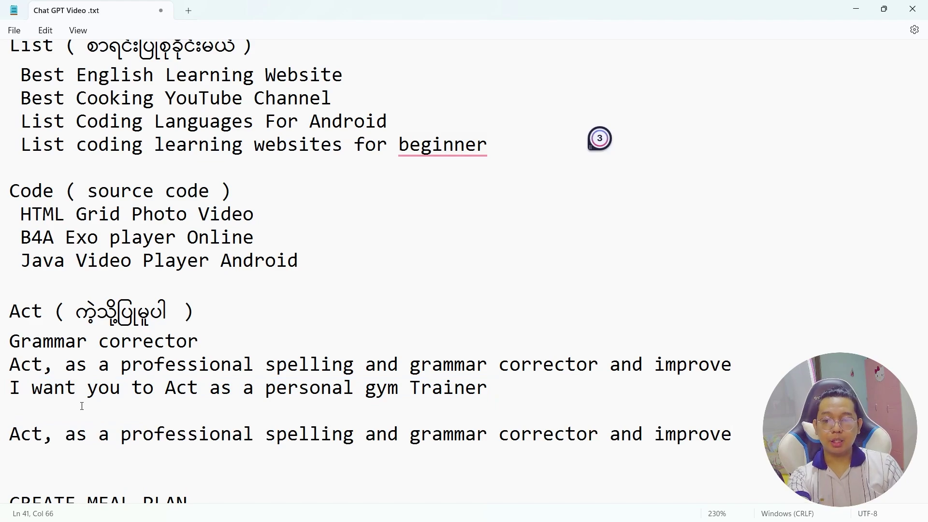
pyautogui.hotkey('ctrl', 'z')
pyautogui.click(20, 517)
pyautogui.click(47, 516)
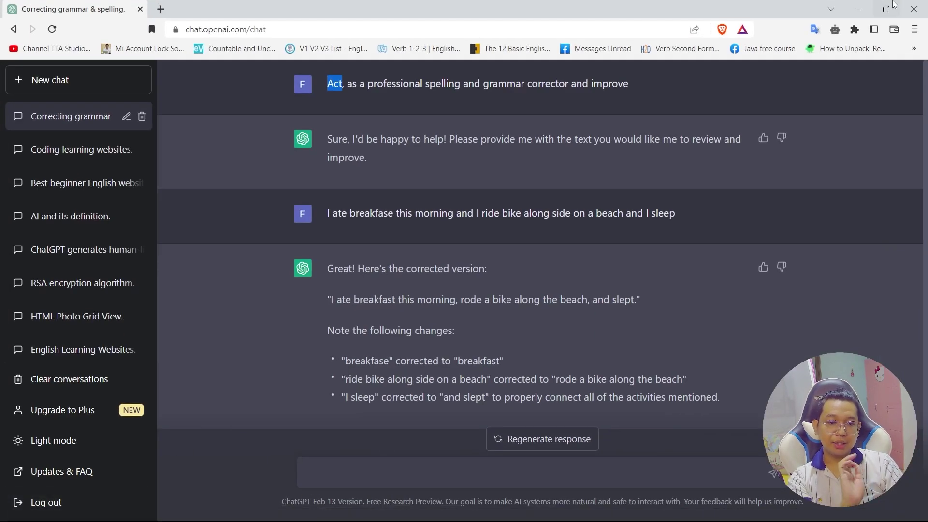
pyautogui.click(857, 9)
pyautogui.scroll(-2, 141, 435)
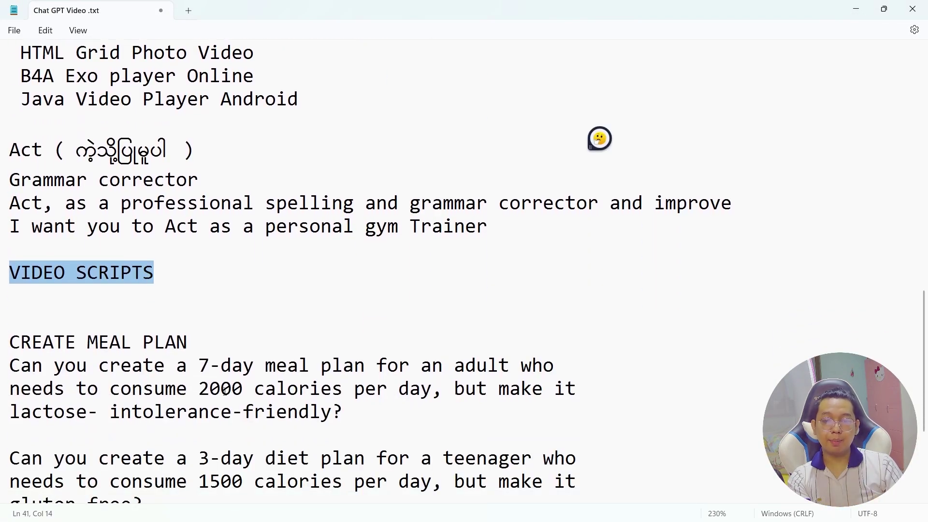
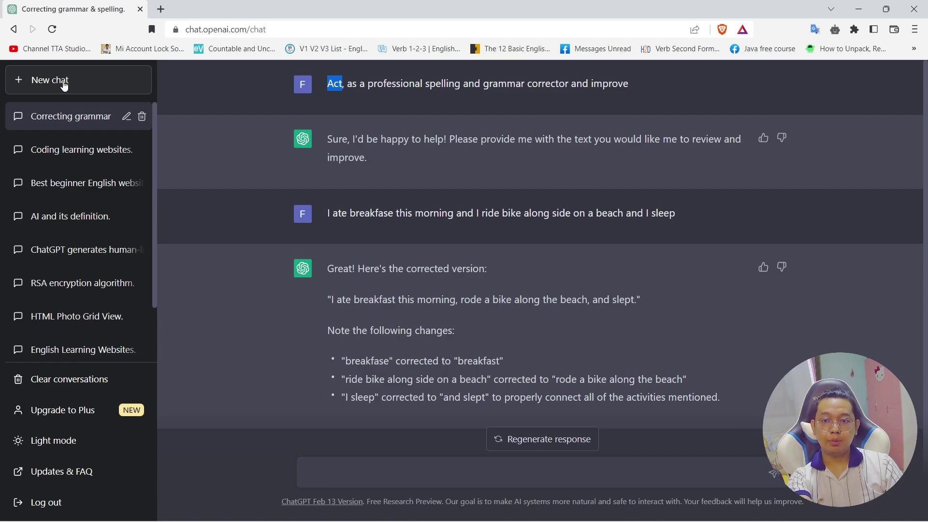
# - Start a new ChatGPT conversation, enter "VIDEO SCRIPTS" as the message text and copy it
pyautogui.click(64, 85)
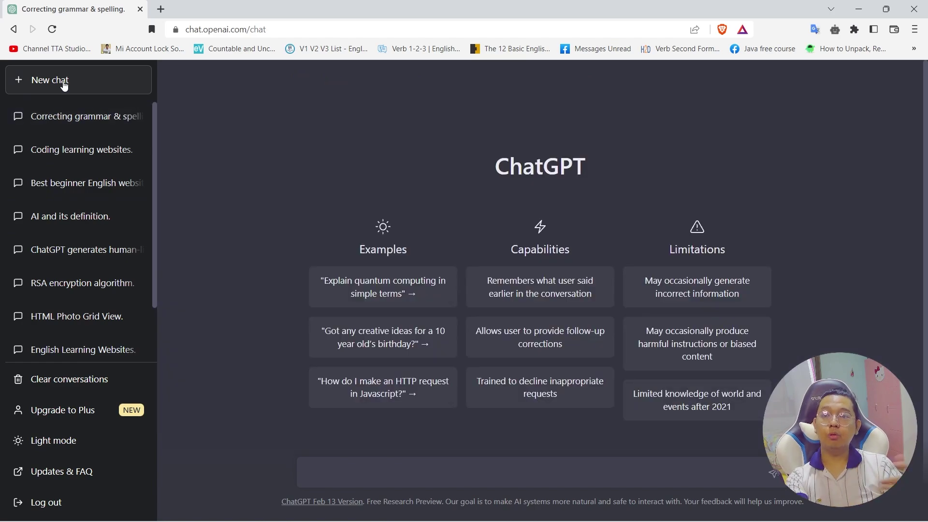
pyautogui.write('VIDEO SCRIPTS')
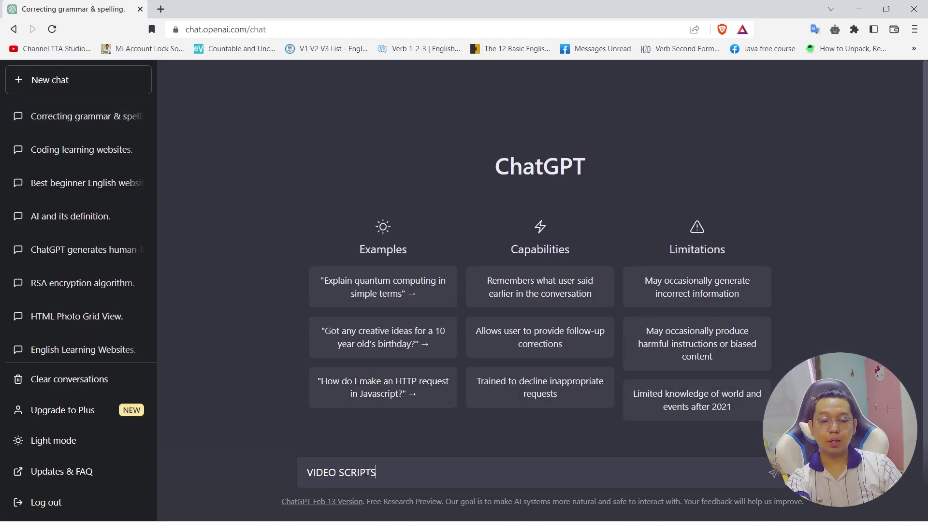
pyautogui.moveTo(395, 484); pyautogui.dragTo(259, 471)
pyautogui.hotkey('ctrl', 'c')
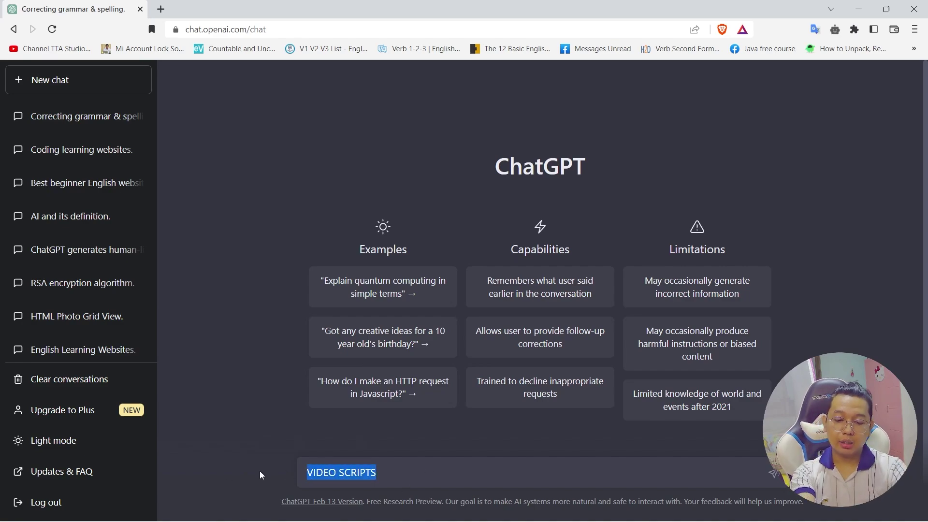
# - Reword the unsent message to read "write a VIDEO SCRIPTS", reusing the copied heading and removing the duplicate word "video"
pyautogui.write('w')
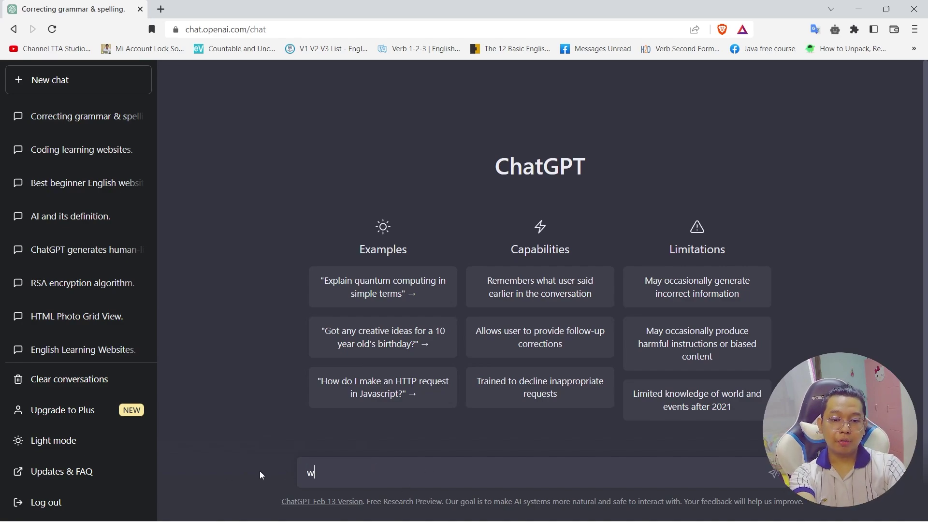
pyautogui.write('rite')
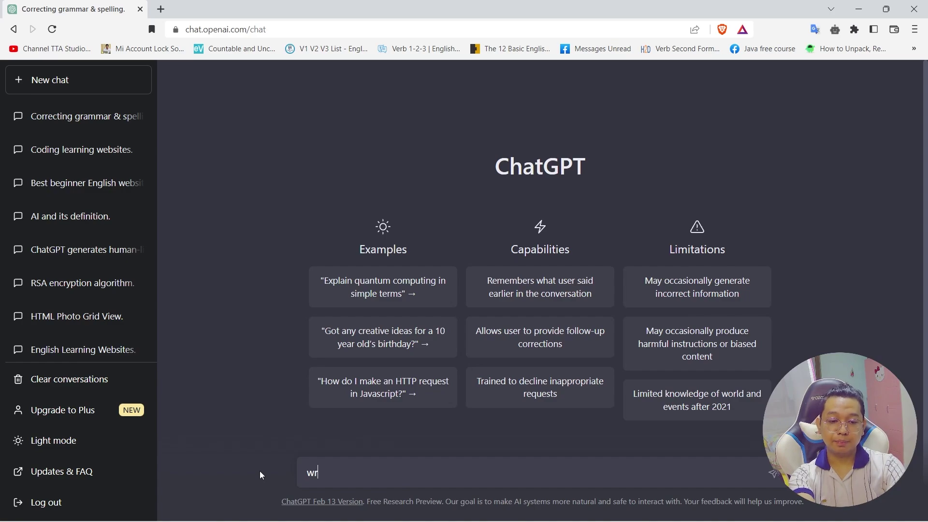
pyautogui.press('BackSpace')
pyautogui.press('BackSpace')
pyautogui.press('BackSpace')
pyautogui.write('ite a video')
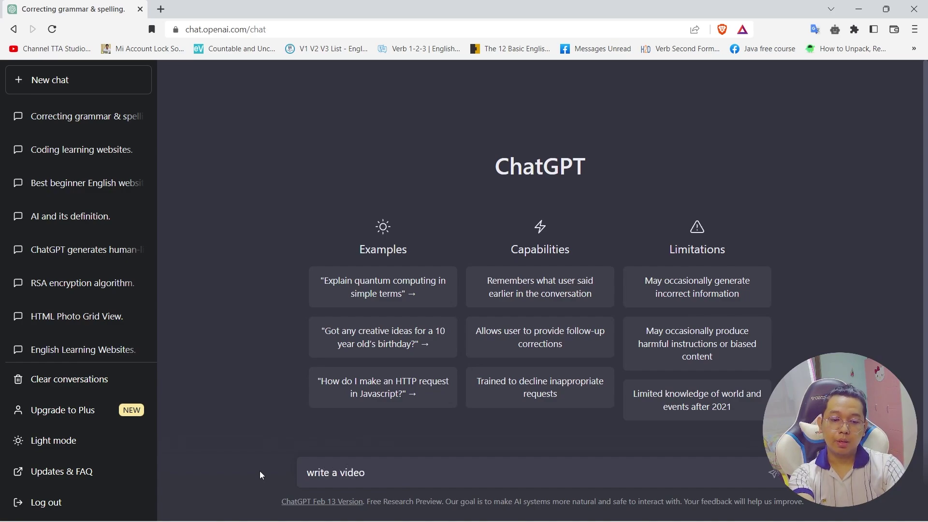
pyautogui.hotkey('ctrl', 'v')
pyautogui.doubleClick(350, 472)
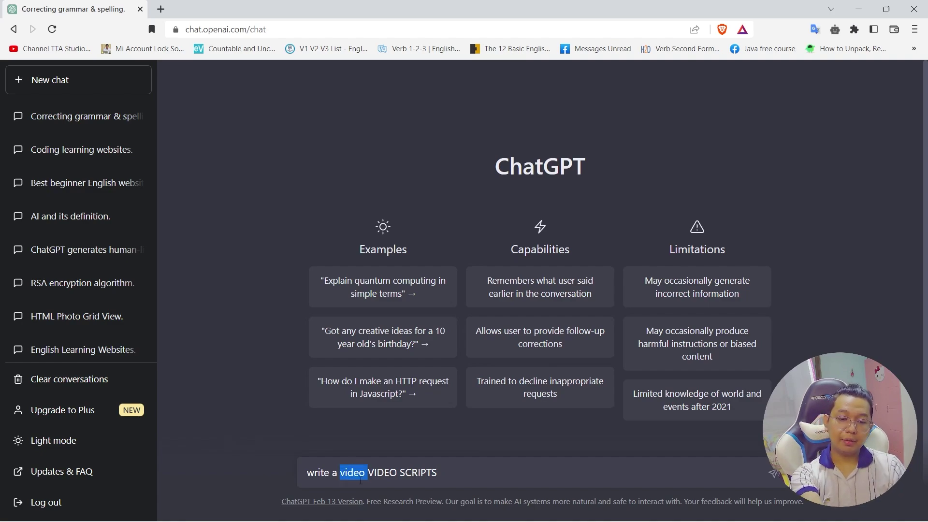
pyautogui.press('BackSpace')
# - Extend the prompt with "for 10 minutes", correcting the misspelled "mintus" with the suggested spelling
pyautogui.write('for ')
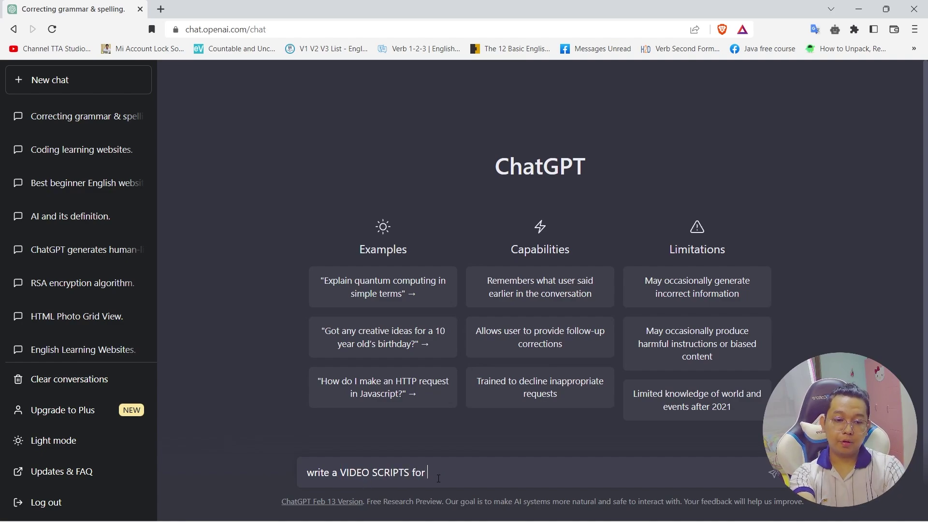
pyautogui.write('10')
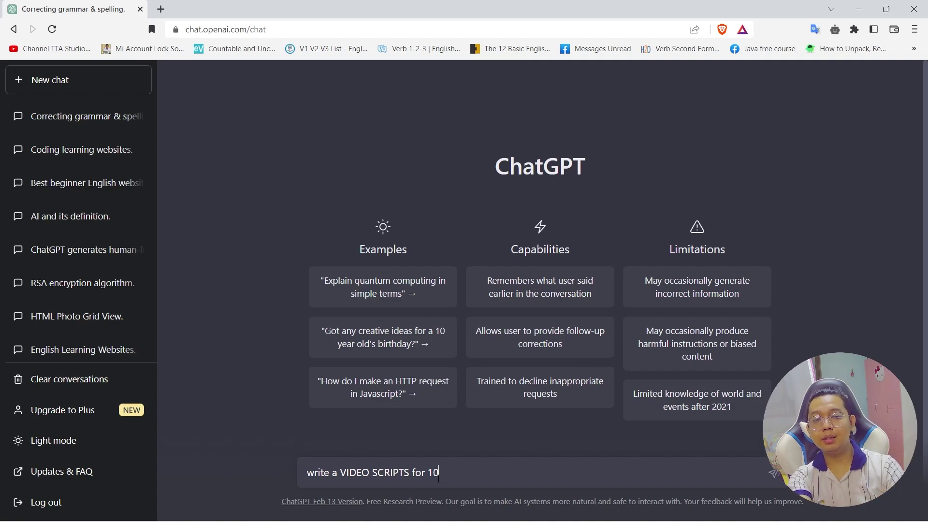
pyautogui.write(' min')
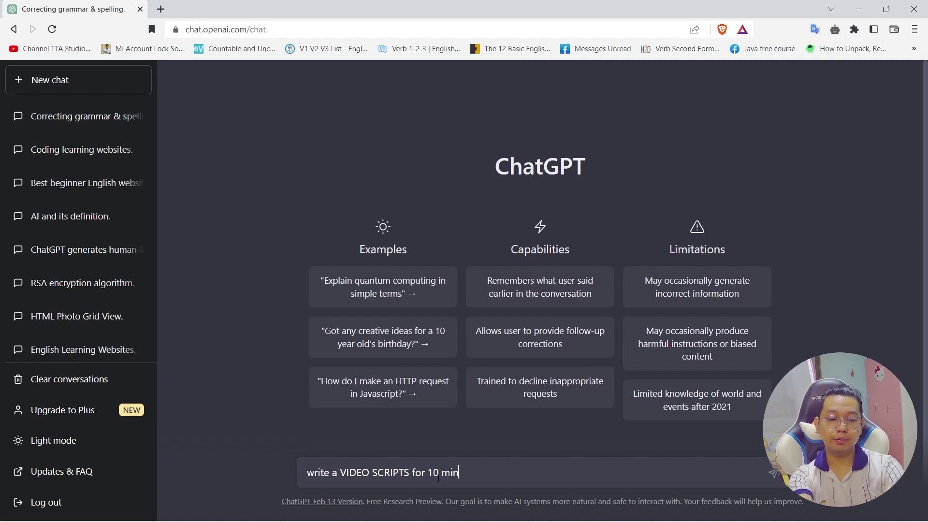
pyautogui.write('tus')
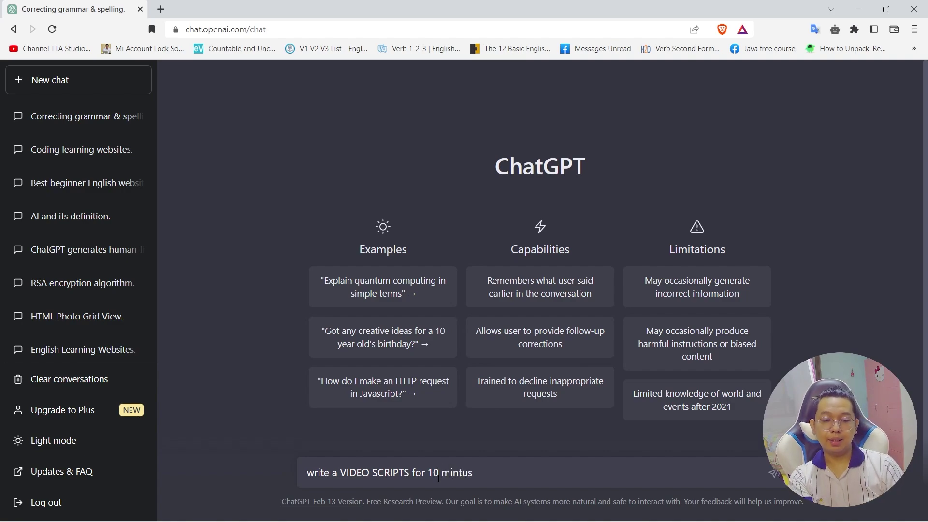
pyautogui.rightClick(457, 476)
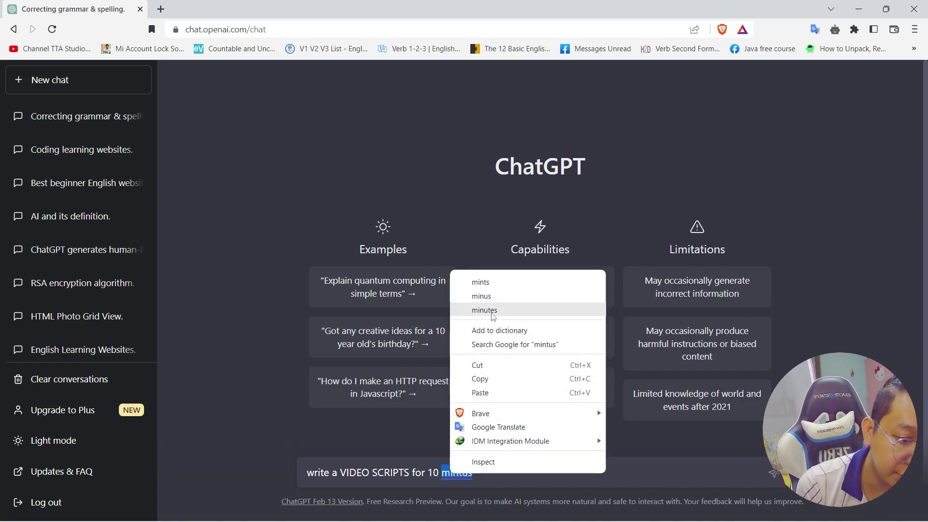
pyautogui.click(503, 309)
# - Complete the prompt with "about Bermuda triangle", accepting the spelling suggestion for "Bermuda", and send it
pyautogui.write('ab')
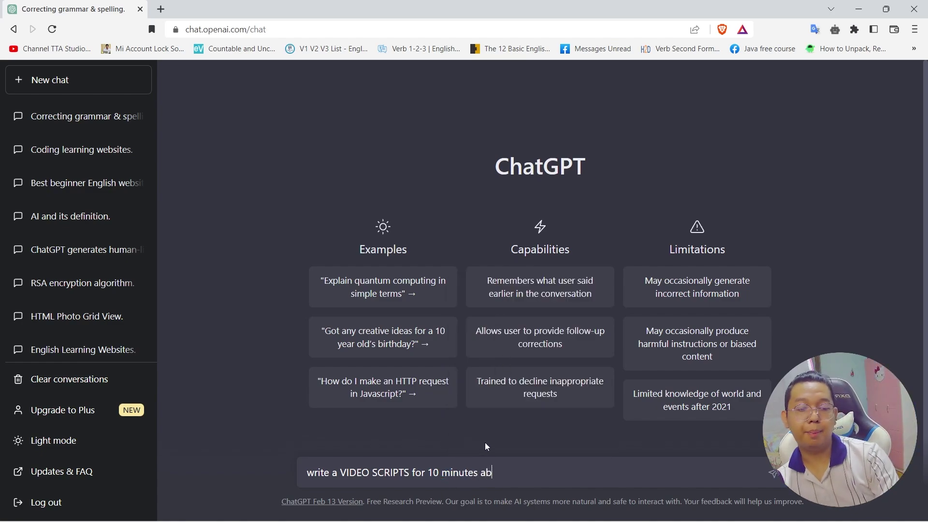
pyautogui.write('out')
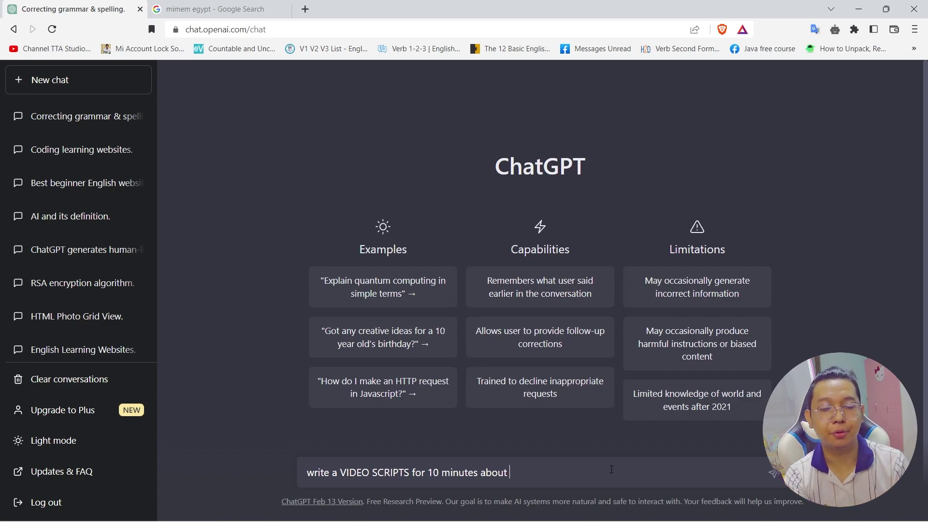
pyautogui.write('burmuda triangle')
pyautogui.moveTo(537, 469)
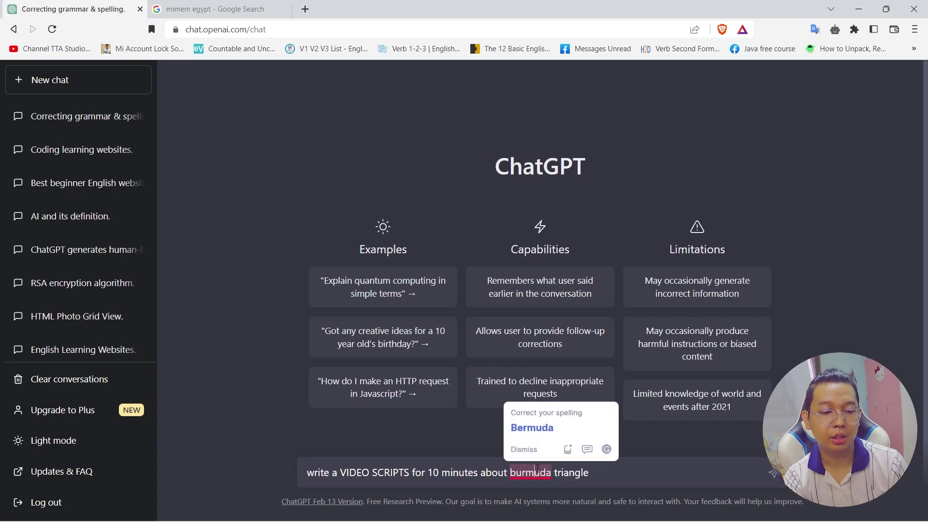
pyautogui.click(538, 431)
pyautogui.press('Return')
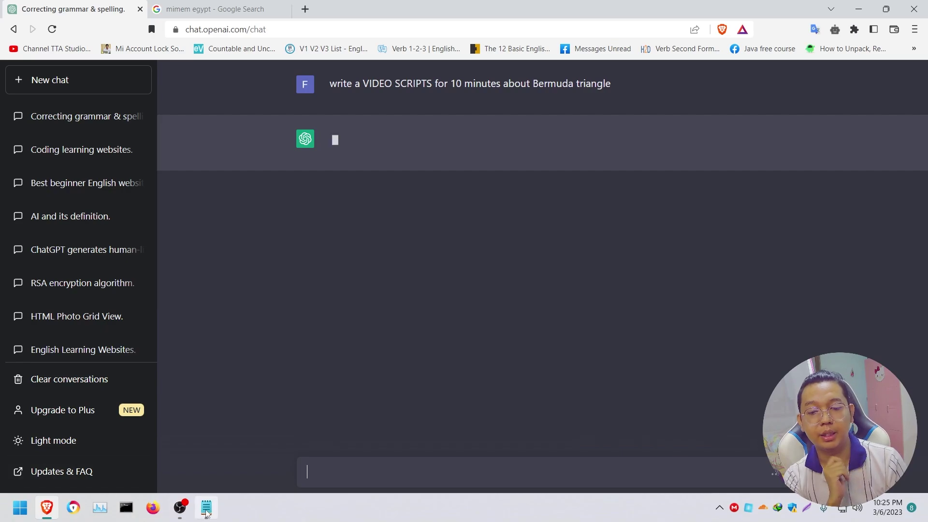
# - Switch to the Notepad notes and highlight the "CREATE MEAL PLAN" heading, then the day and calorie figures in the first two prompts
pyautogui.click(207, 512)
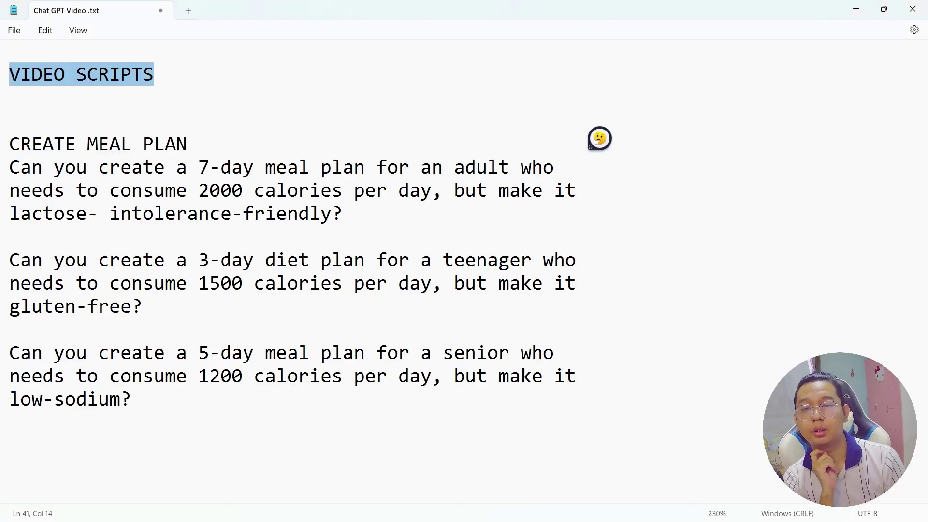
pyautogui.moveTo(98, 144); pyautogui.dragTo(241, 138)
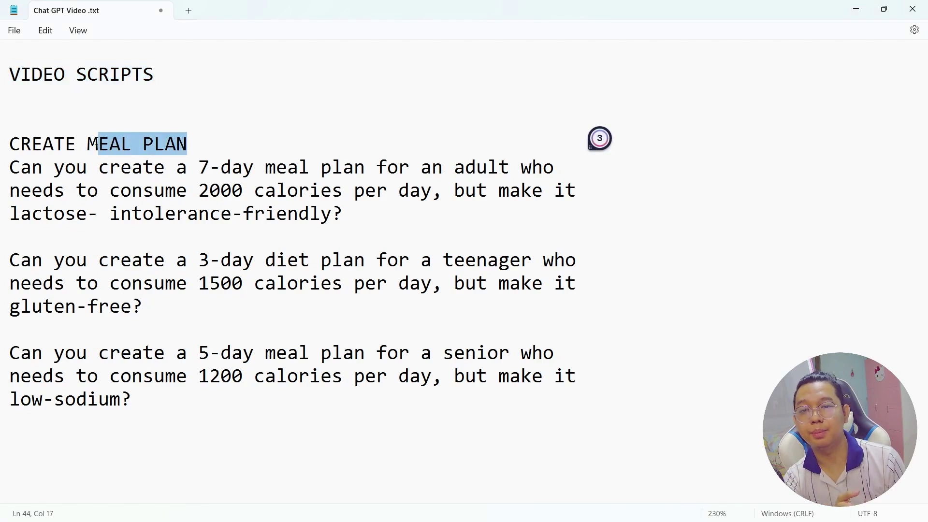
pyautogui.moveTo(96, 144); pyautogui.dragTo(8, 144)
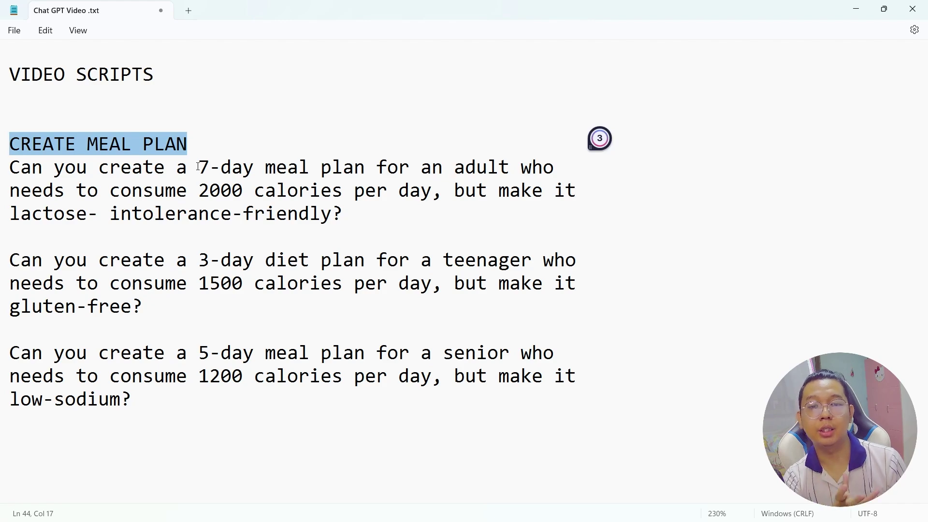
pyautogui.moveTo(197, 192); pyautogui.dragTo(352, 199)
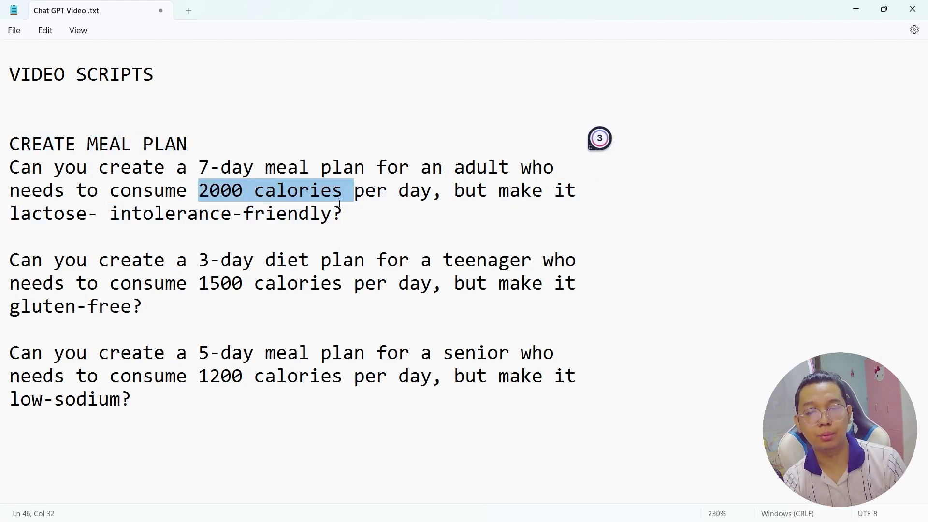
pyautogui.moveTo(184, 262); pyautogui.dragTo(255, 262)
pyautogui.moveTo(187, 285); pyautogui.dragTo(342, 285)
# - Highlight the entire "CREATE MEAL PLAN" section with its three prompts, and mark "low-sodium?" in the senior meal plan prompt
pyautogui.moveTo(137, 421); pyautogui.dragTo(10, 144)
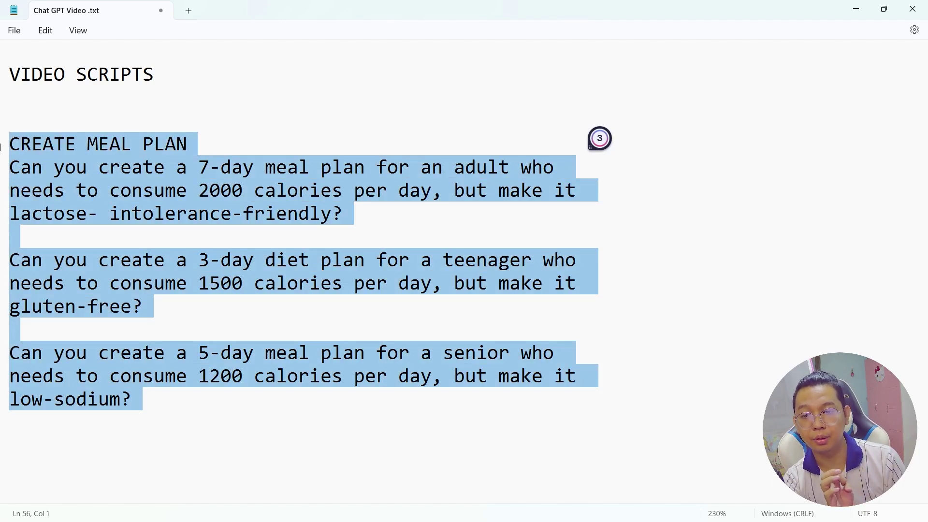
pyautogui.click(138, 421)
pyautogui.moveTo(141, 400); pyautogui.dragTo(13, 410)
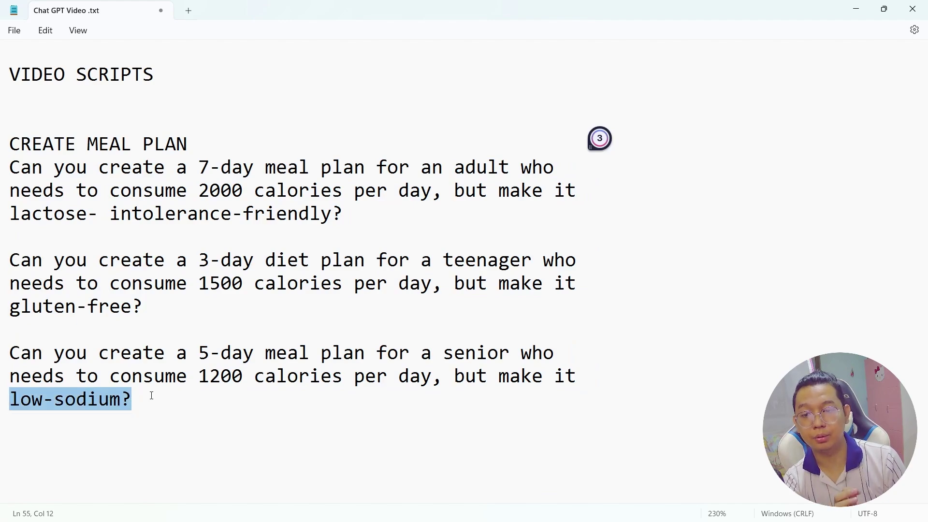
pyautogui.moveTo(151, 398); pyautogui.dragTo(1, 152)
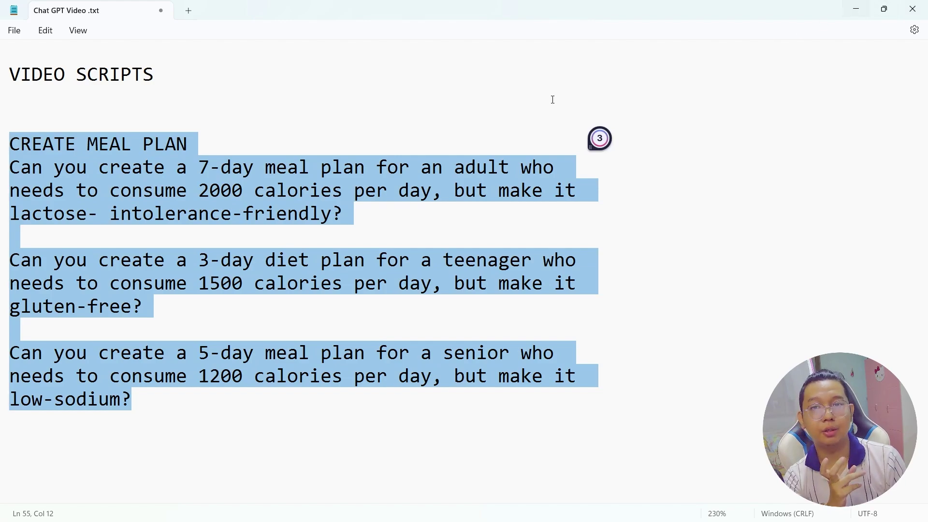
# - Return to ChatGPT and review the introduction of the Bermuda Triangle script, highlighting "Devil's Triangle"
pyautogui.click(865, 13)
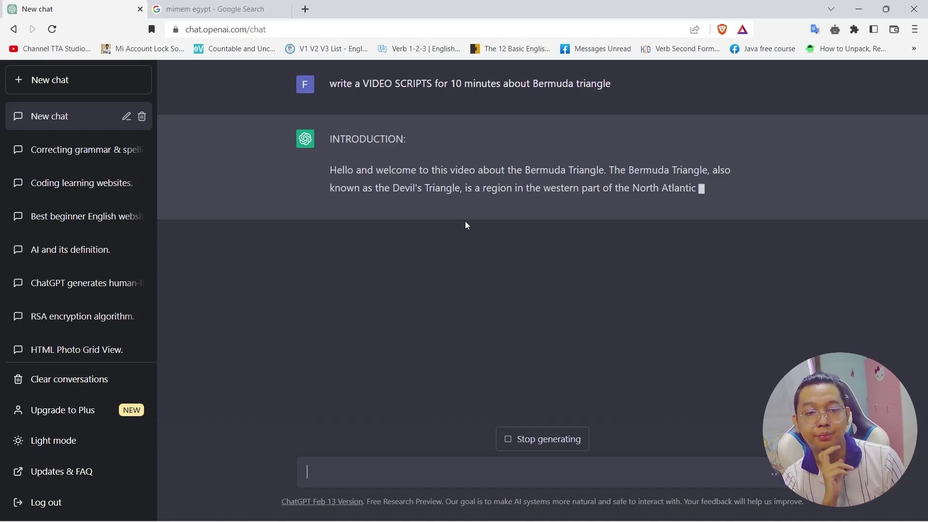
pyautogui.moveTo(459, 192); pyautogui.dragTo(394, 193)
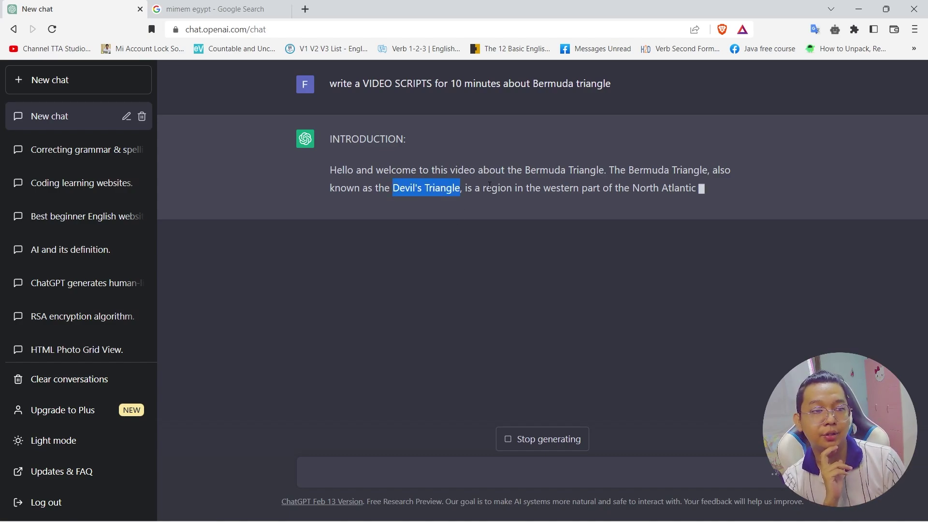